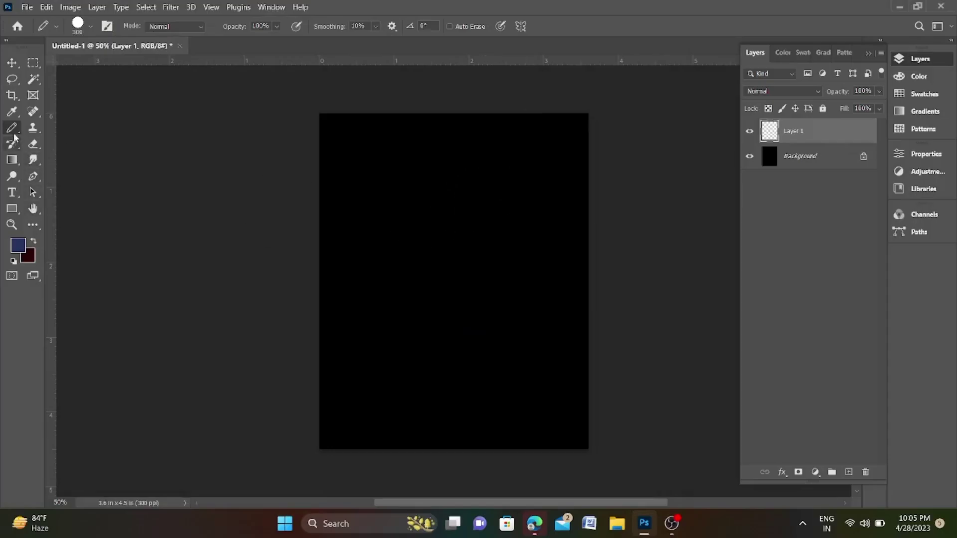
# Paint a large blue arc on Layer 1 with the Hard Round Pressure Size brush.
pyautogui.rightClick(12, 128)
pyautogui.click(70, 133)
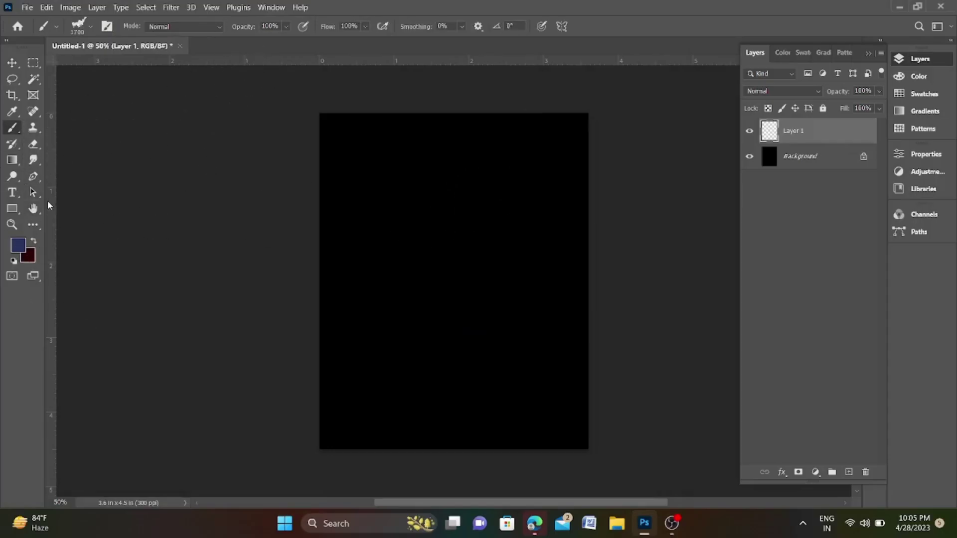
pyautogui.click(91, 26)
pyautogui.click(26, 140)
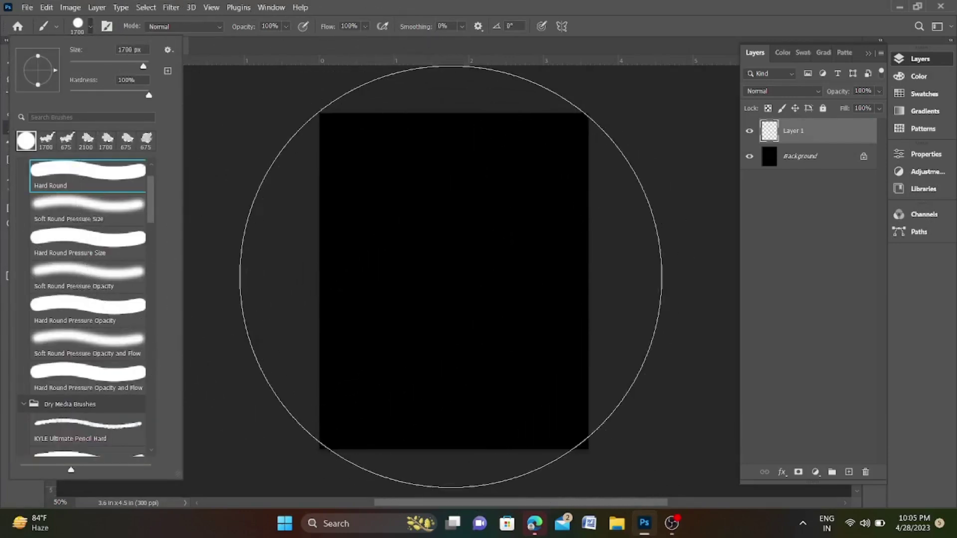
pyautogui.doubleClick(111, 241)
pyautogui.click(235, 240)
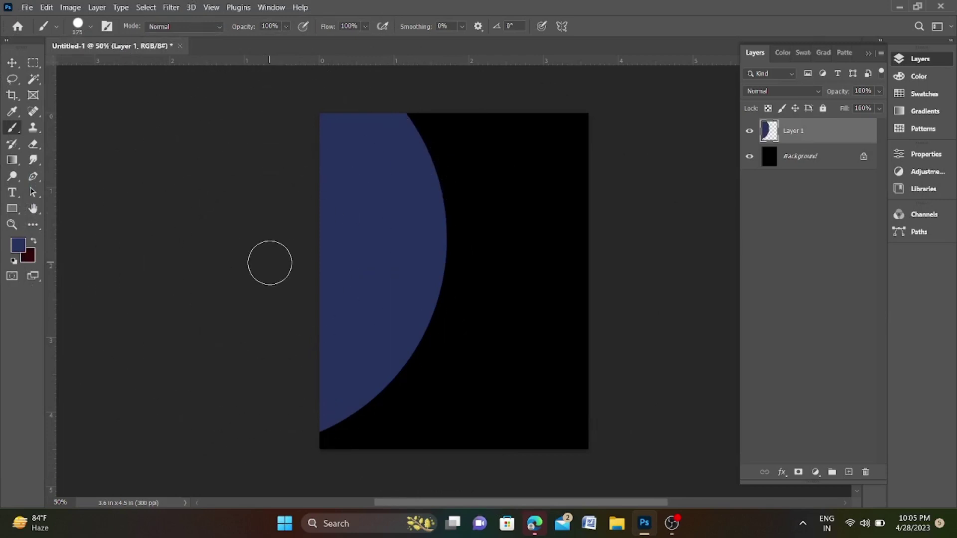
# Set the eraser to 100% opacity and 100% flow.
pyautogui.click(35, 144)
pyautogui.click(236, 27)
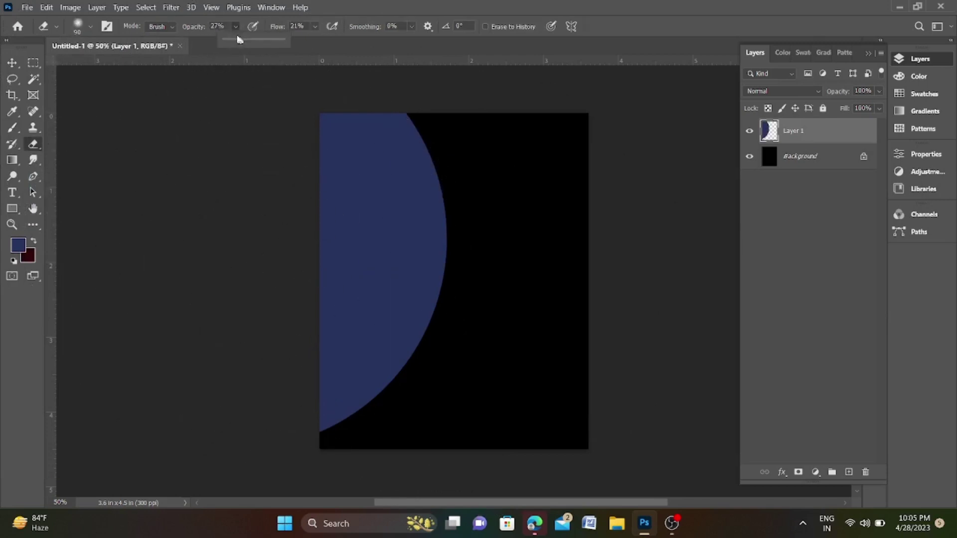
pyautogui.click(315, 26)
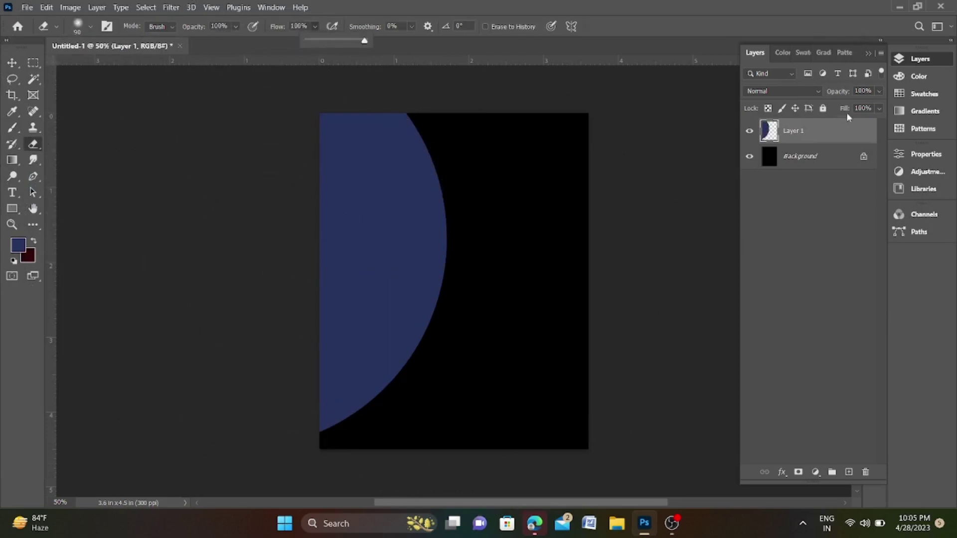
pyautogui.click(845, 136)
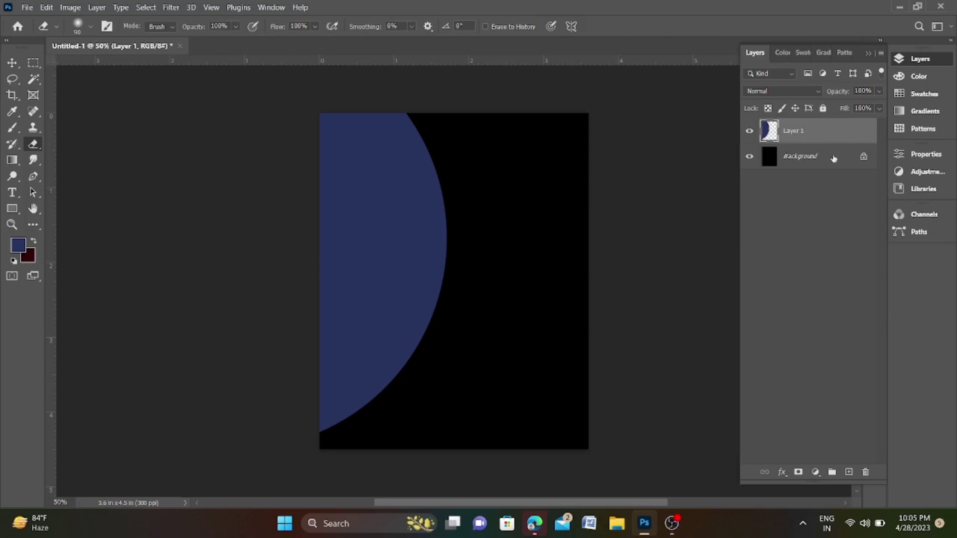
# Add an empty Layer 2 and set the brush foreground colour to near-black grey 1d1e22.
pyautogui.click(849, 473)
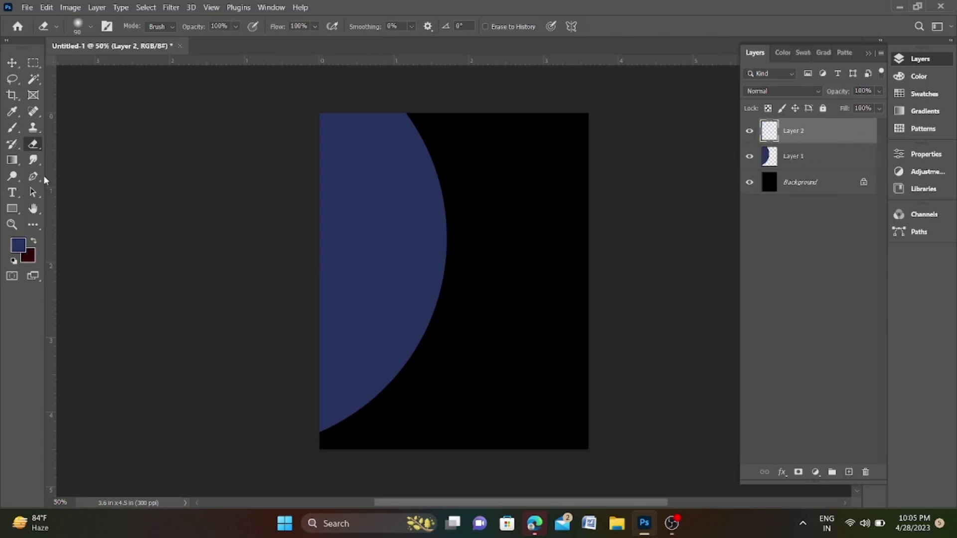
pyautogui.click(13, 128)
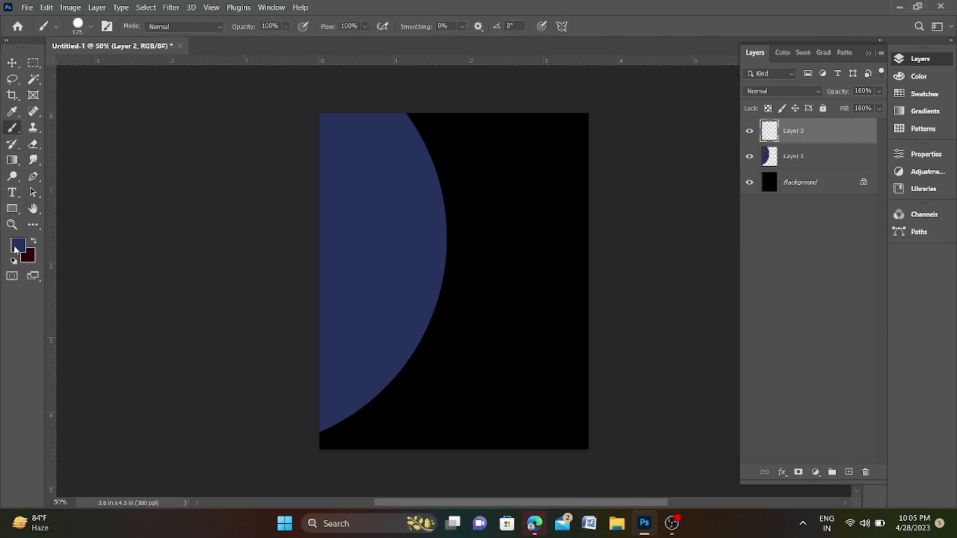
pyautogui.click(15, 249)
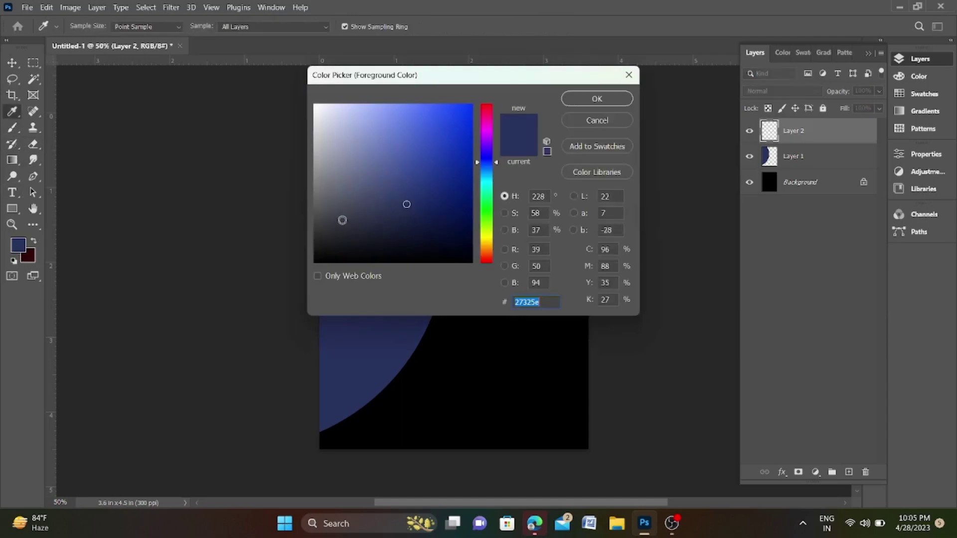
pyautogui.click(341, 217)
pyautogui.click(339, 243)
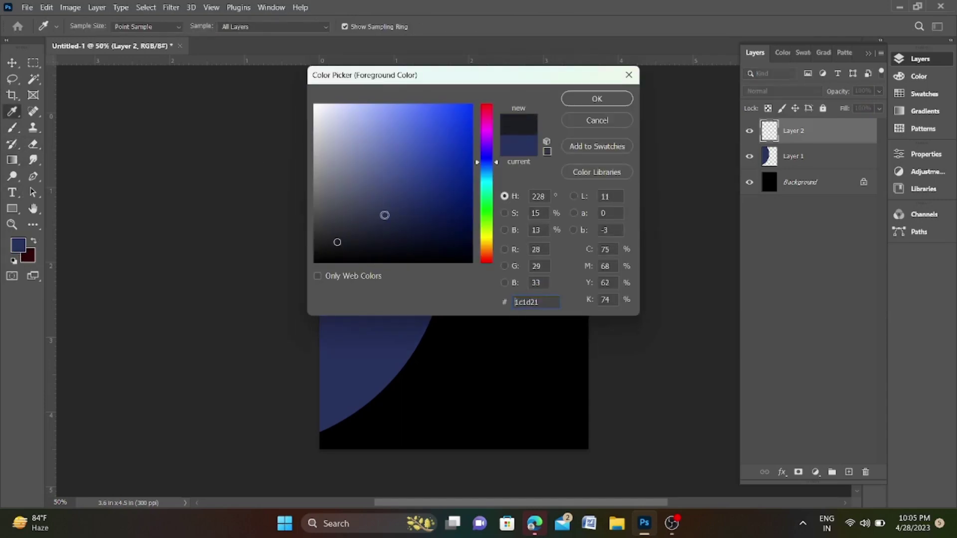
pyautogui.click(339, 241)
pyautogui.click(597, 99)
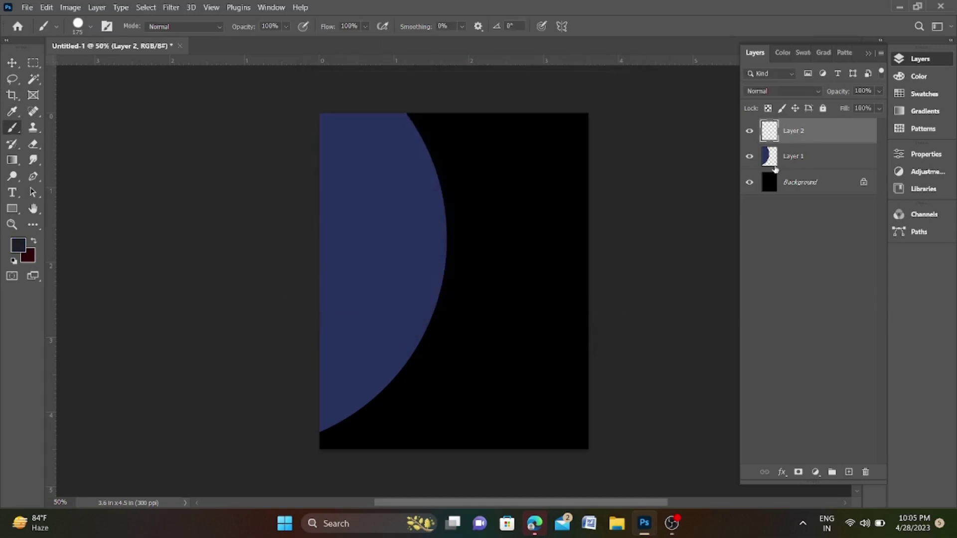
pyautogui.click(793, 160)
# Delete the blue Layer 1, then try a dark grey brush stroke at size 100 and undo it.
pyautogui.press('Delete')
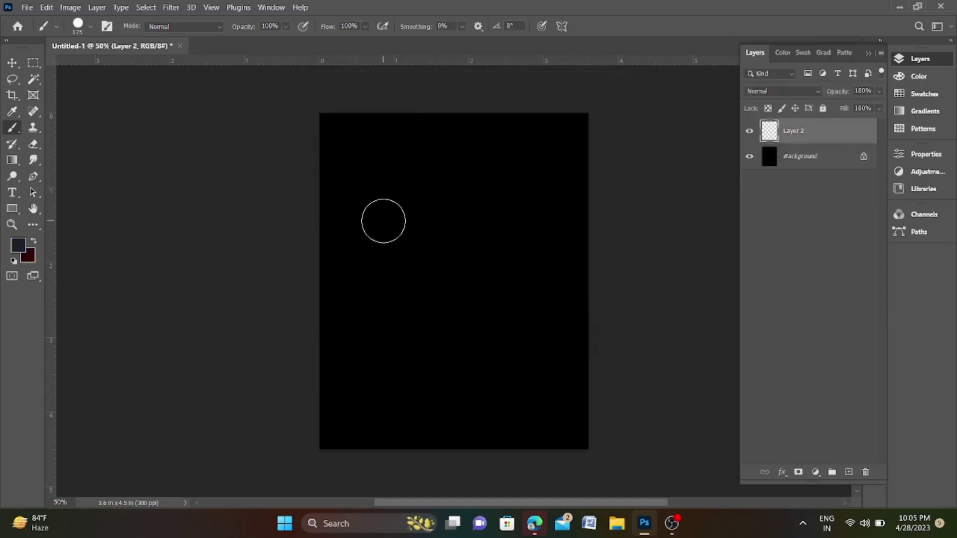
pyautogui.press('[')
pyautogui.press('[')
pyautogui.press('[')
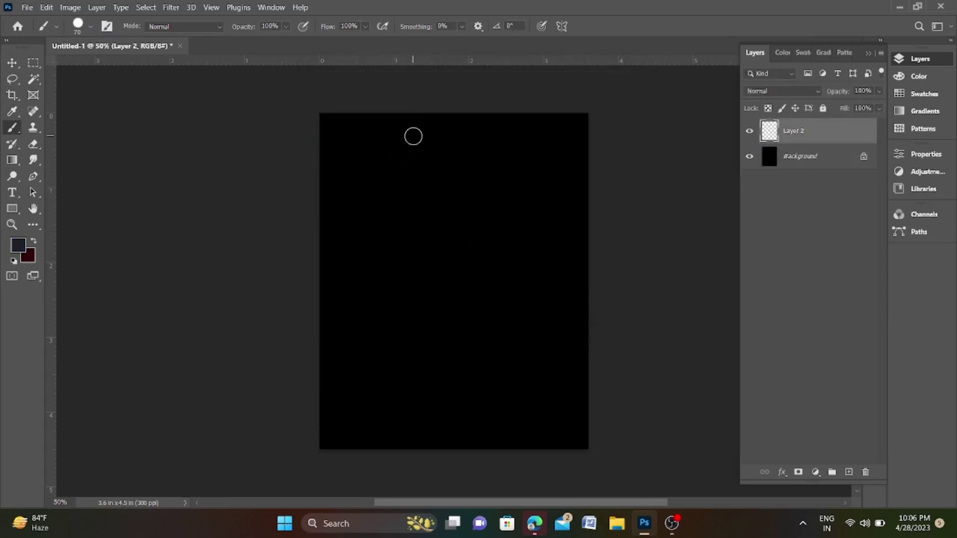
pyautogui.press(']')
pyautogui.moveTo(419, 112); pyautogui.dragTo(312, 244)
pyautogui.scroll(3, 381, 256)
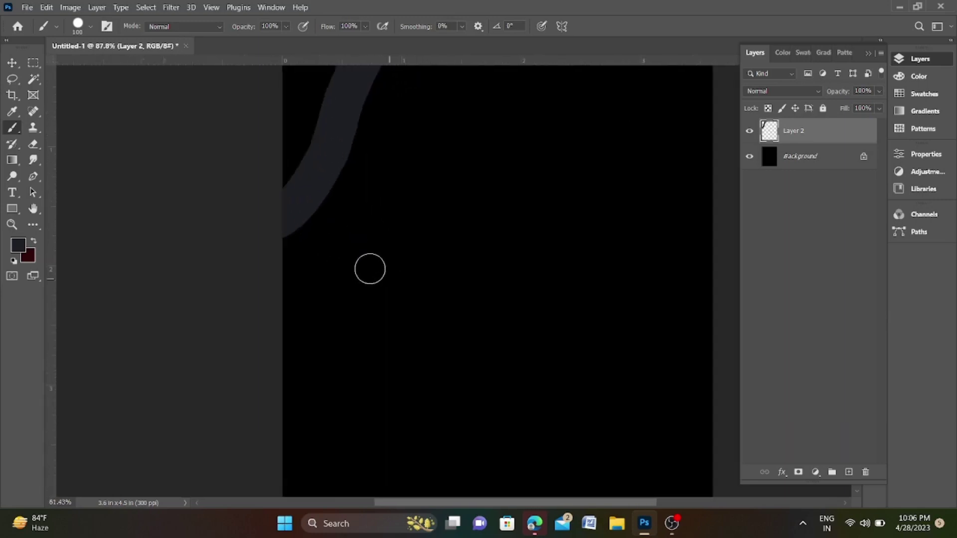
pyautogui.scroll(-3, 370, 268)
pyautogui.hotkey('ctrl', 'z')
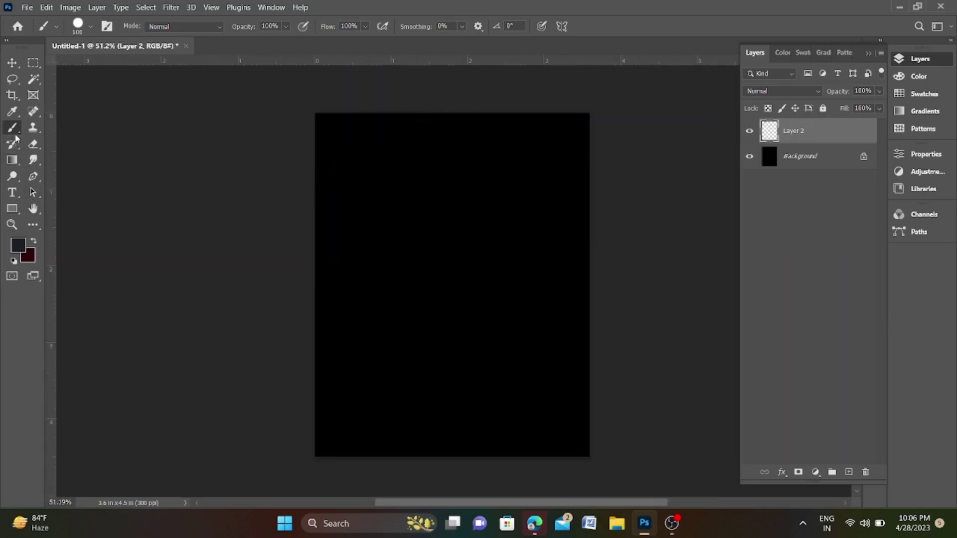
# Draw the first dark grey wavy stripe with a size-125 Pencil, from the top to the left edge.
pyautogui.rightClick(16, 136)
pyautogui.click(55, 137)
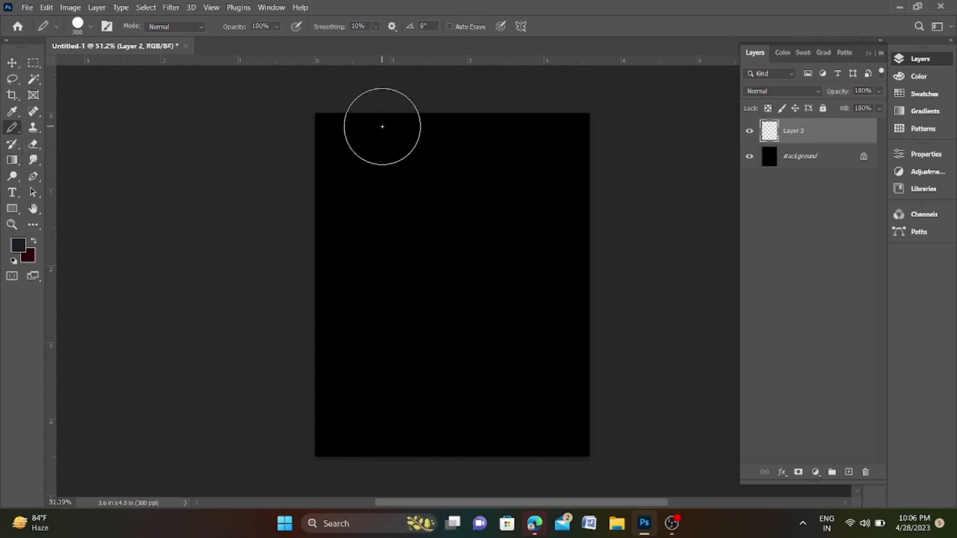
pyautogui.press('[')
pyautogui.press('[')
pyautogui.press('[')
pyautogui.moveTo(391, 117); pyautogui.dragTo(280, 246)
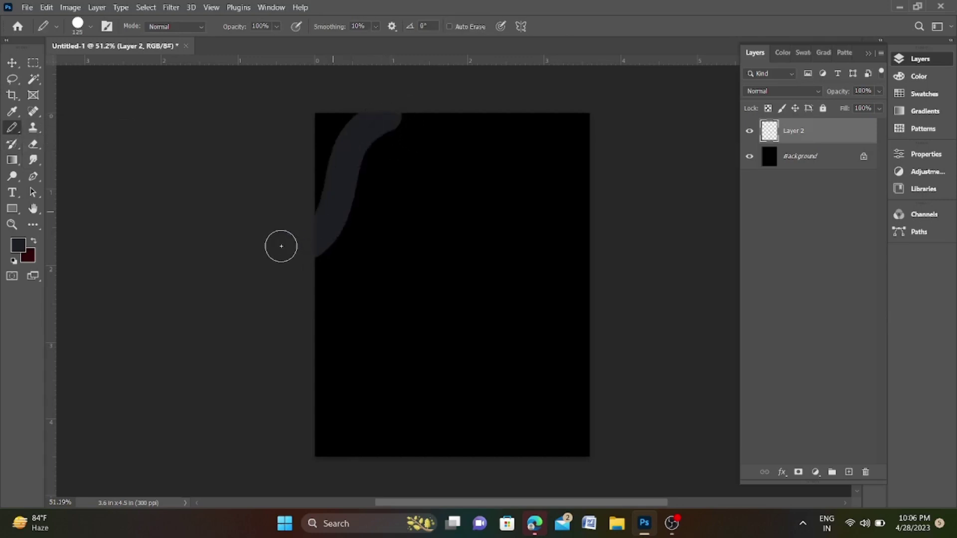
pyautogui.moveTo(376, 125); pyautogui.dragTo(419, 102)
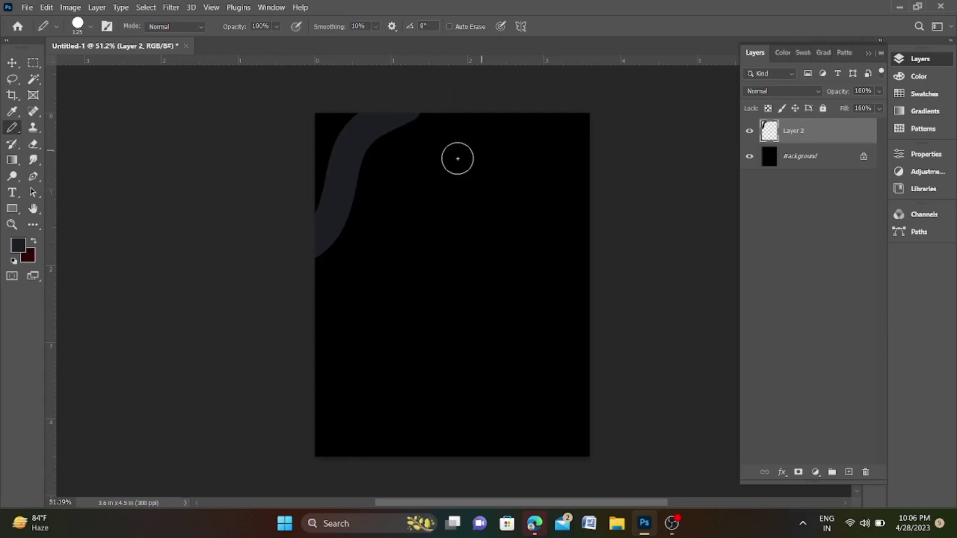
# Draw the second, third and fourth wavy stripes across the canvas, then add an empty Layer 3.
pyautogui.moveTo(494, 118)
pyautogui.mouseDown()
pyautogui.moveTo(361, 337)
pyautogui.moveTo(309, 449)
pyautogui.mouseUp()
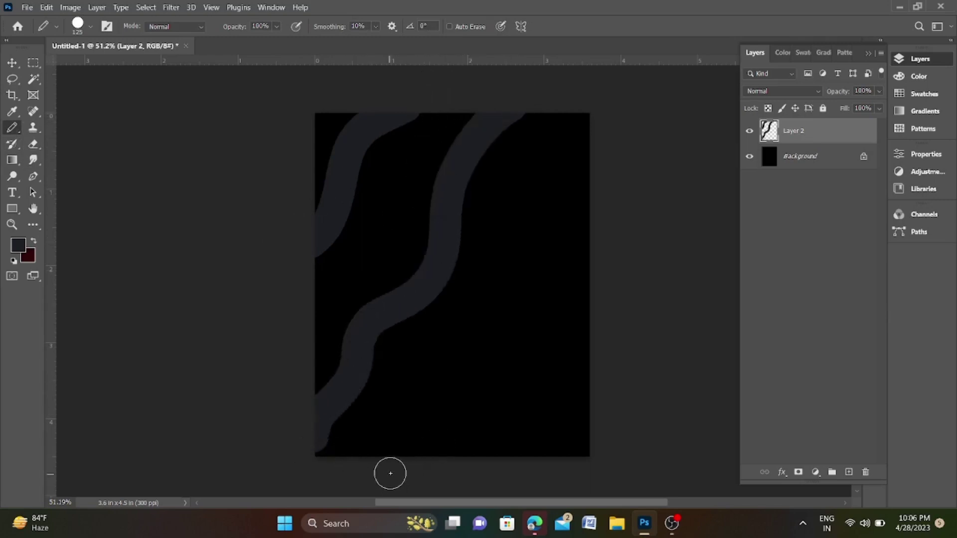
pyautogui.moveTo(388, 471); pyautogui.dragTo(574, 177)
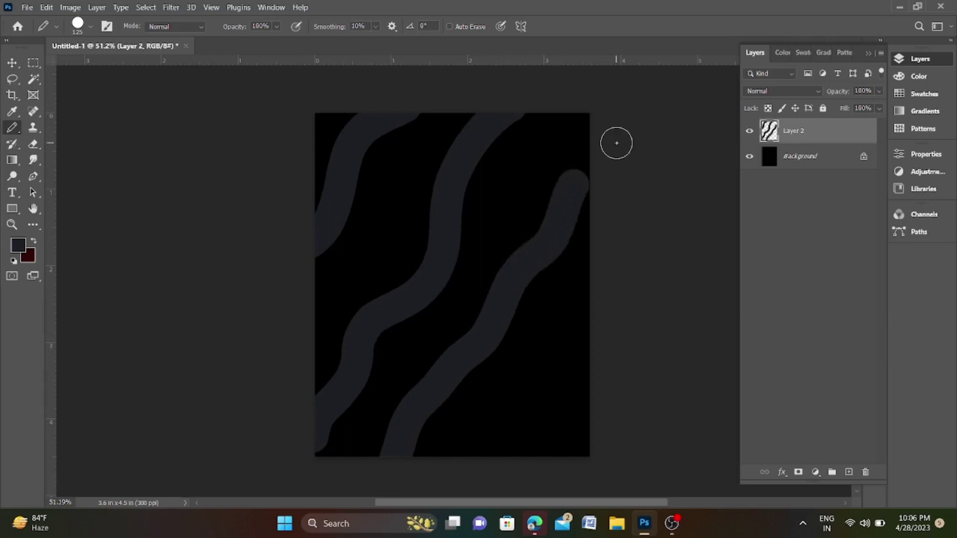
pyautogui.moveTo(611, 128); pyautogui.dragTo(581, 167)
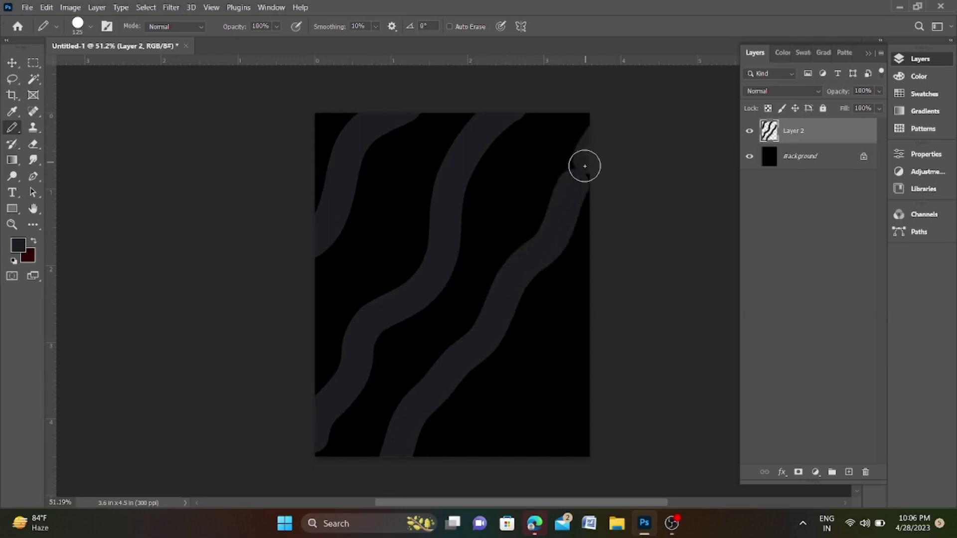
pyautogui.moveTo(617, 292); pyautogui.dragTo(491, 470)
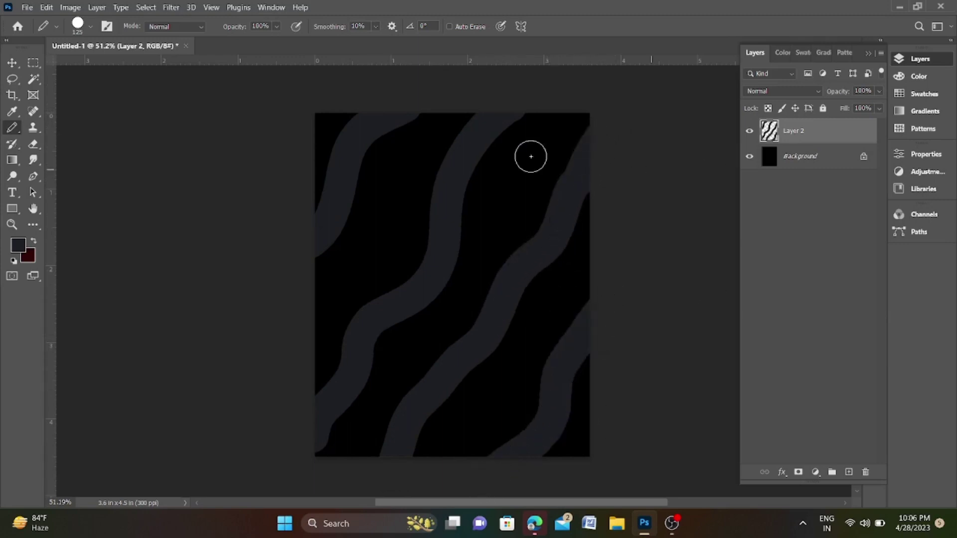
pyautogui.click(849, 473)
# Move Layer 3 below Layer 2, choose the Pen tool, and select the Layer 2 stripes.
pyautogui.moveTo(828, 133); pyautogui.dragTo(818, 169)
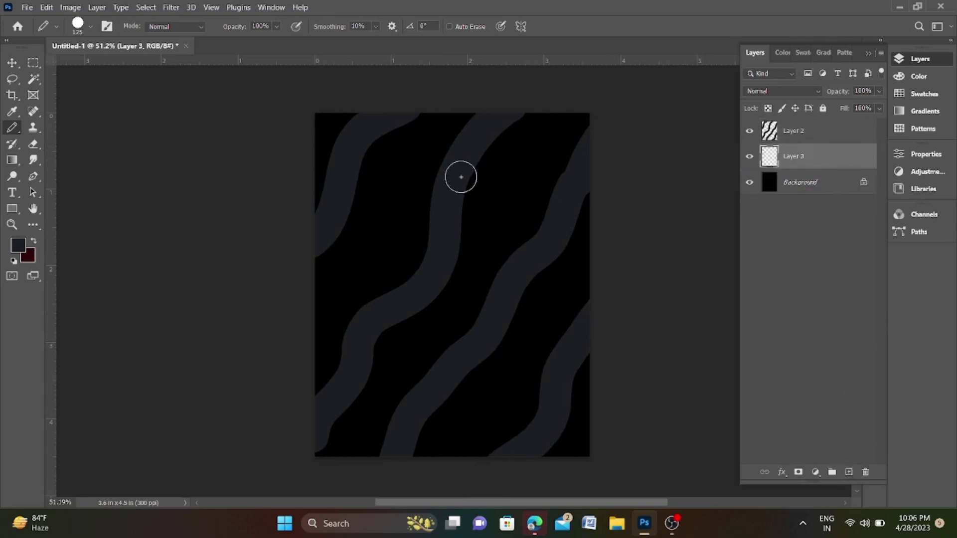
pyautogui.rightClick(12, 128)
pyautogui.click(33, 176)
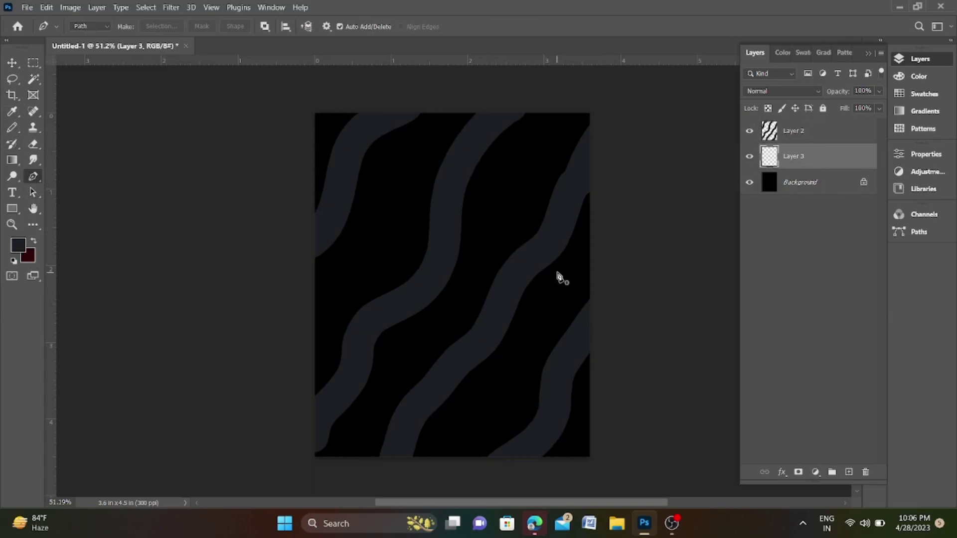
pyautogui.hotkey('alt', ']')
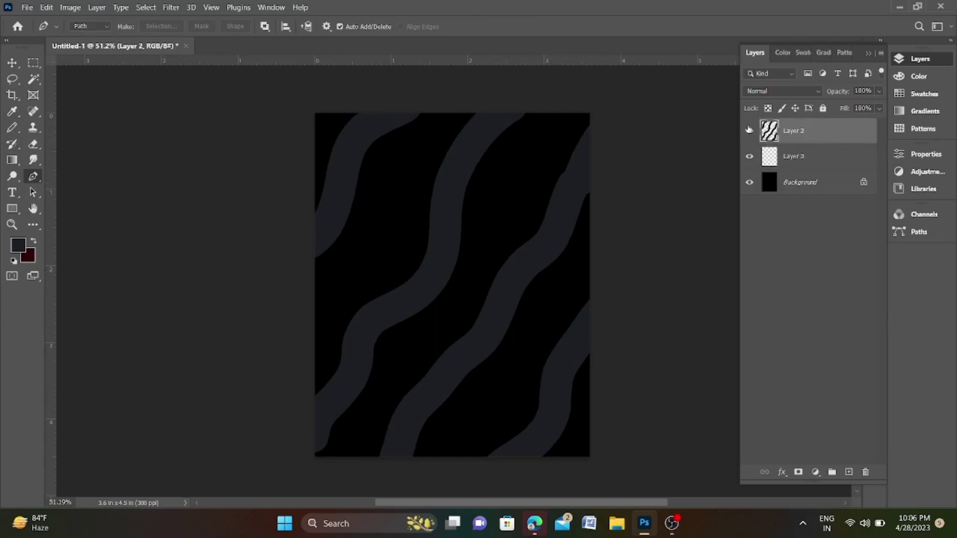
pyautogui.keyDown('ctrl'); pyautogui.click(770, 130); pyautogui.keyUp('ctrl')
# Refill the selected Layer 2 stripes with a neutral dark grey and deselect.
pyautogui.click(18, 245)
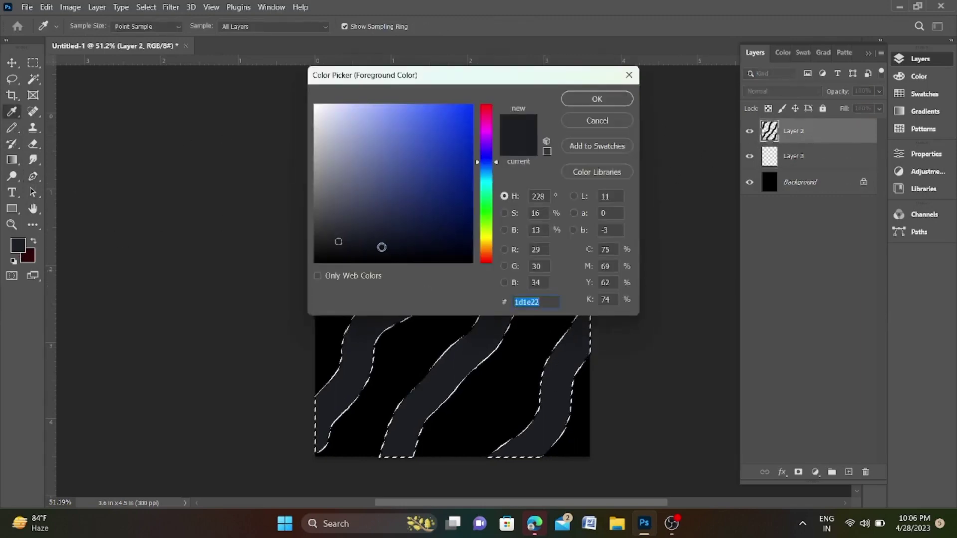
pyautogui.click(364, 238)
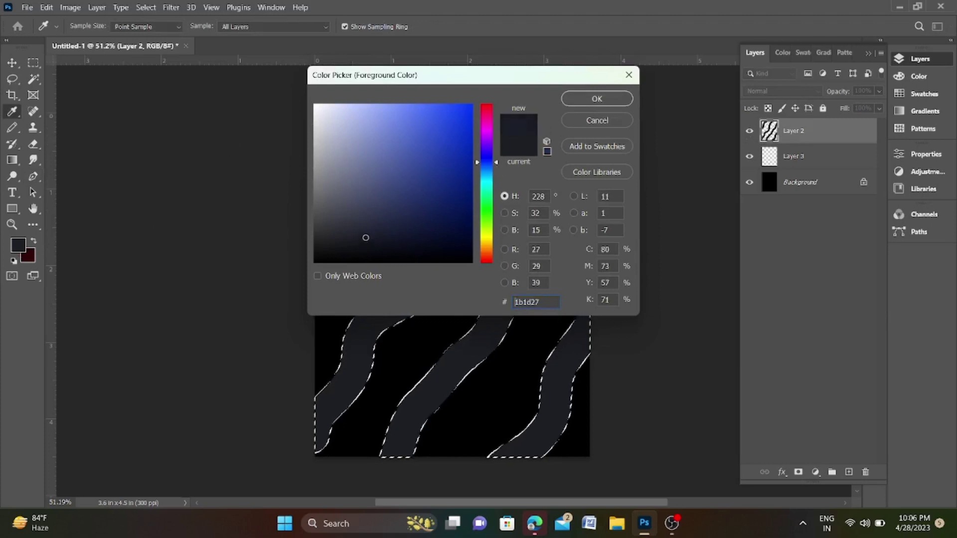
pyautogui.moveTo(365, 238); pyautogui.dragTo(315, 246)
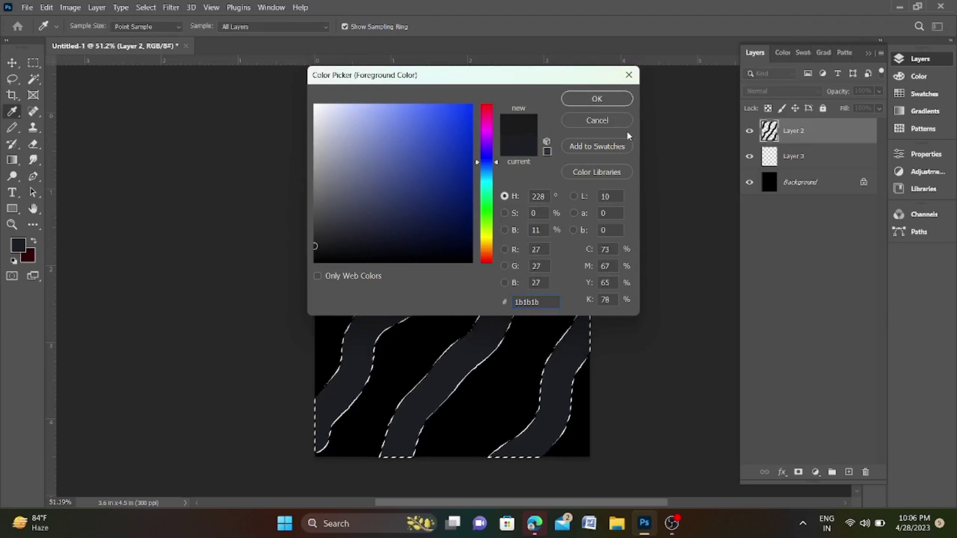
pyautogui.press('Return')
pyautogui.hotkey('alt', 'BackSpace')
pyautogui.hotkey('ctrl', 'd')
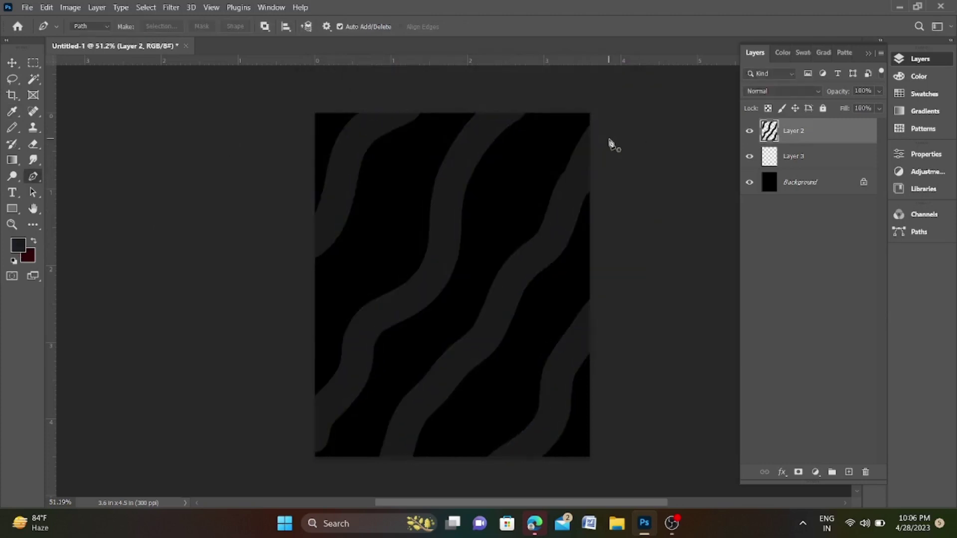
# Move Layer 3 to the top of the stack and set the foreground colour to 4d4d4d.
pyautogui.click(861, 153)
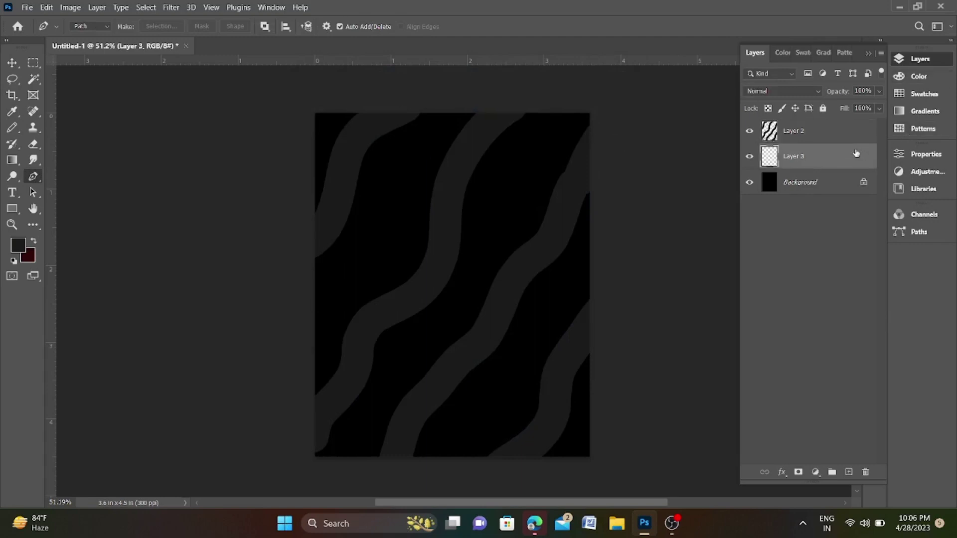
pyautogui.moveTo(826, 161); pyautogui.dragTo(828, 114)
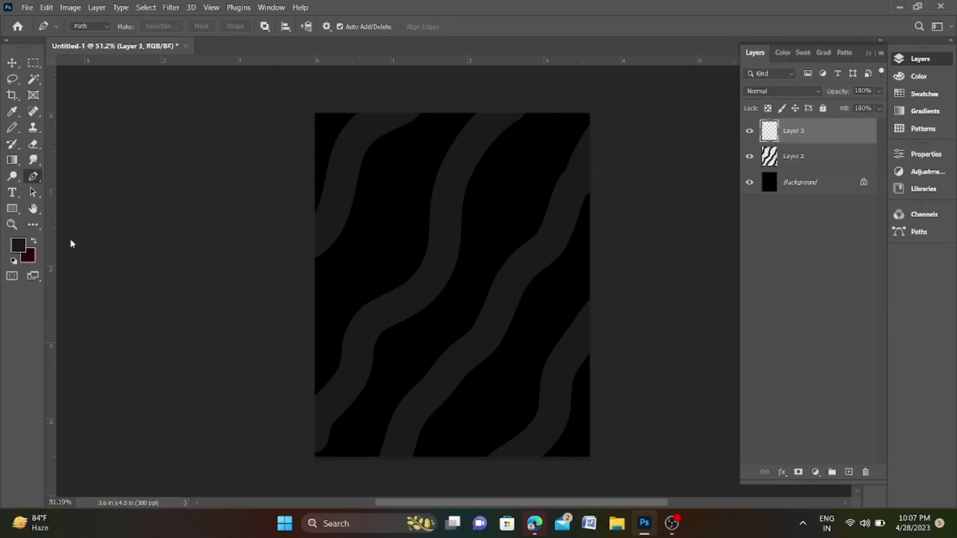
pyautogui.click(18, 245)
pyautogui.click(316, 215)
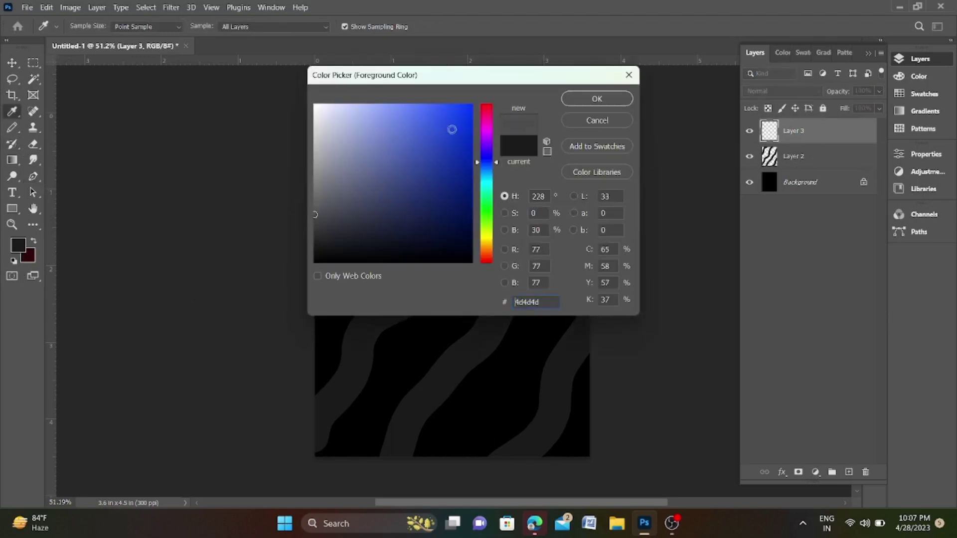
pyautogui.click(596, 99)
# Trace and fill a mid-grey wavy stripe in the top-left corner beside the first dark band.
pyautogui.click(384, 107)
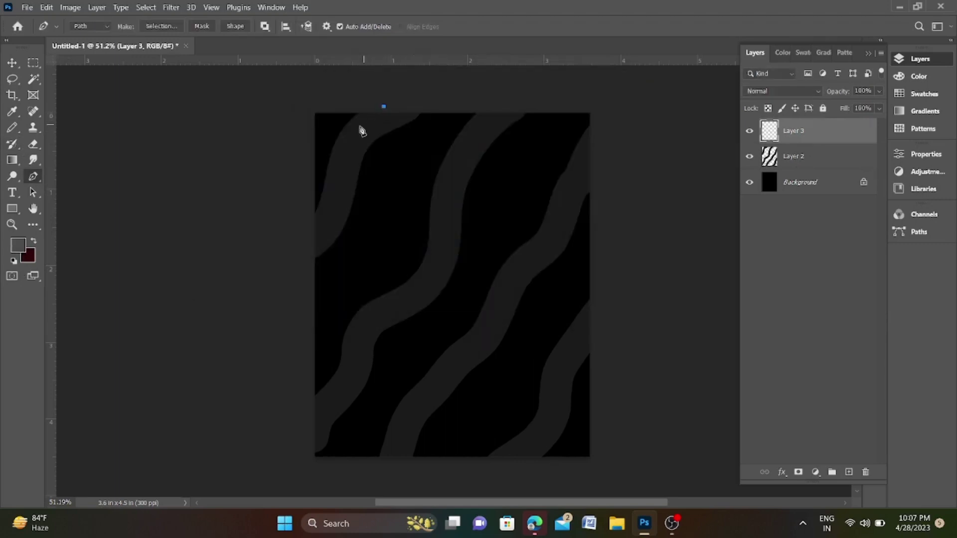
pyautogui.click(352, 133)
pyautogui.moveTo(336, 184); pyautogui.dragTo(304, 233)
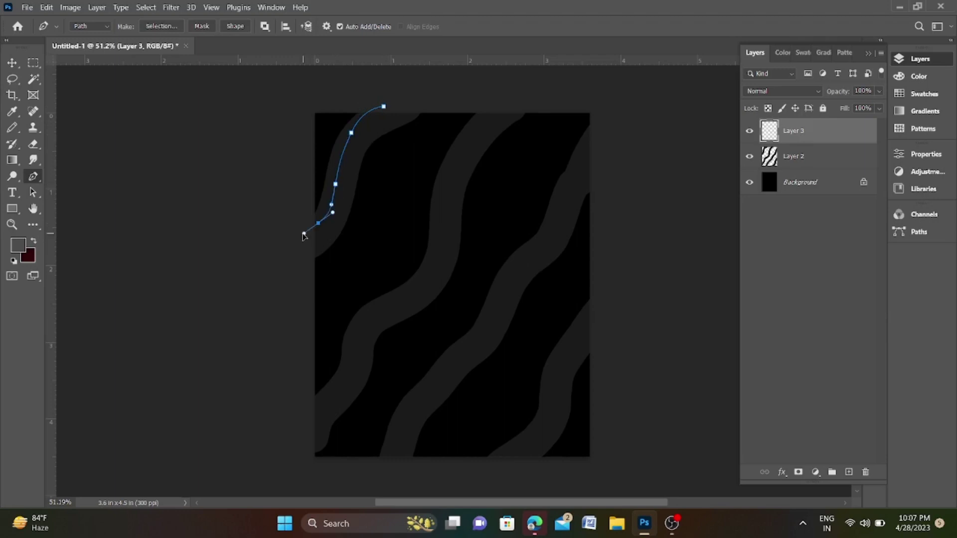
pyautogui.click(306, 174)
pyautogui.click(323, 146)
pyautogui.moveTo(337, 116); pyautogui.dragTo(344, 107)
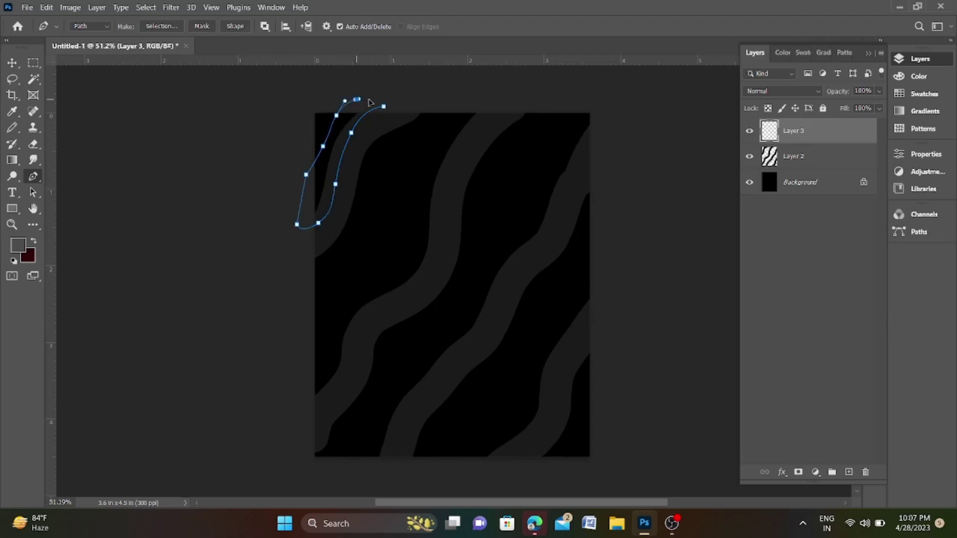
pyautogui.hotkey('ctrl', 'Return')
pyautogui.hotkey('alt', 'BackSpace')
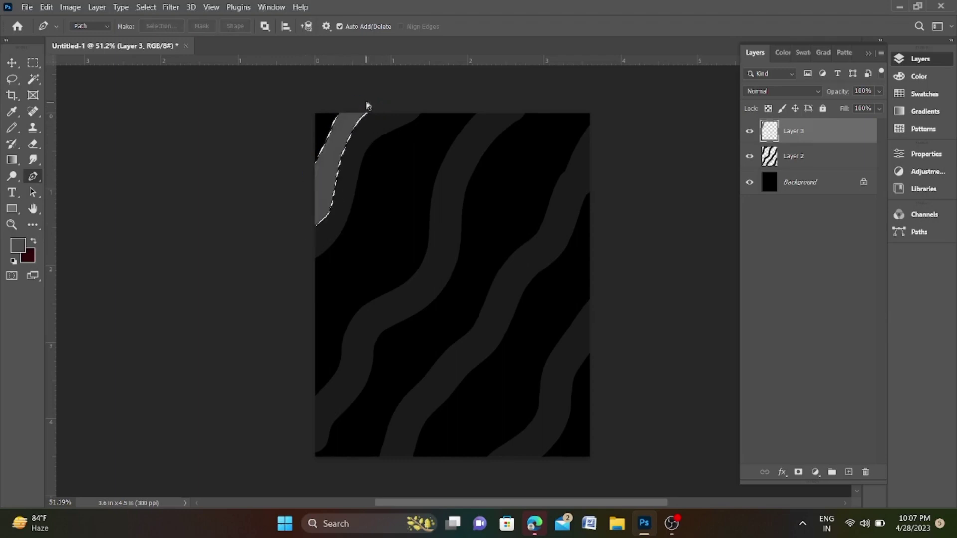
pyautogui.hotkey('ctrl', 'd')
# Trace and fill a second mid-grey stripe from the bottom left up to the canvas top.
pyautogui.click(308, 408)
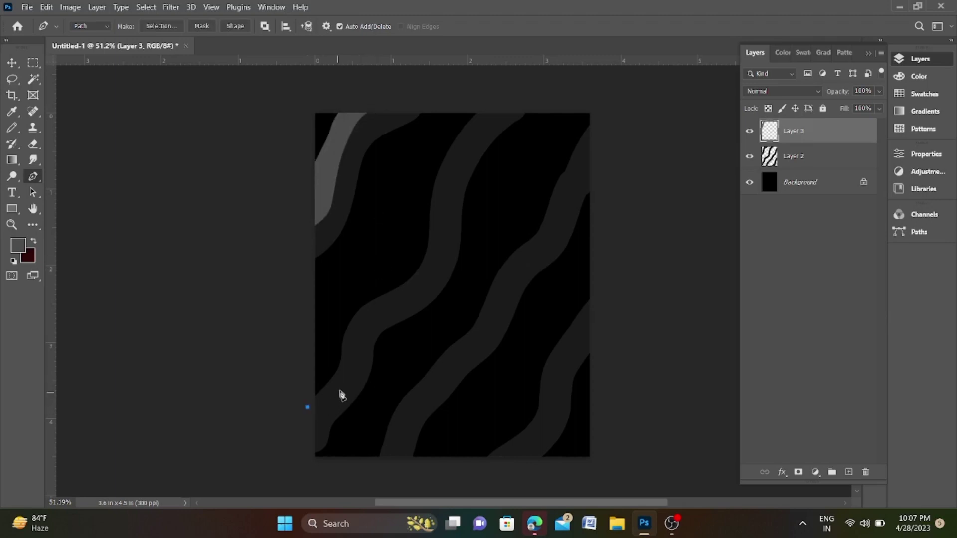
pyautogui.moveTo(347, 369)
pyautogui.mouseDown()
pyautogui.moveTo(354, 343)
pyautogui.moveTo(390, 305)
pyautogui.mouseUp()
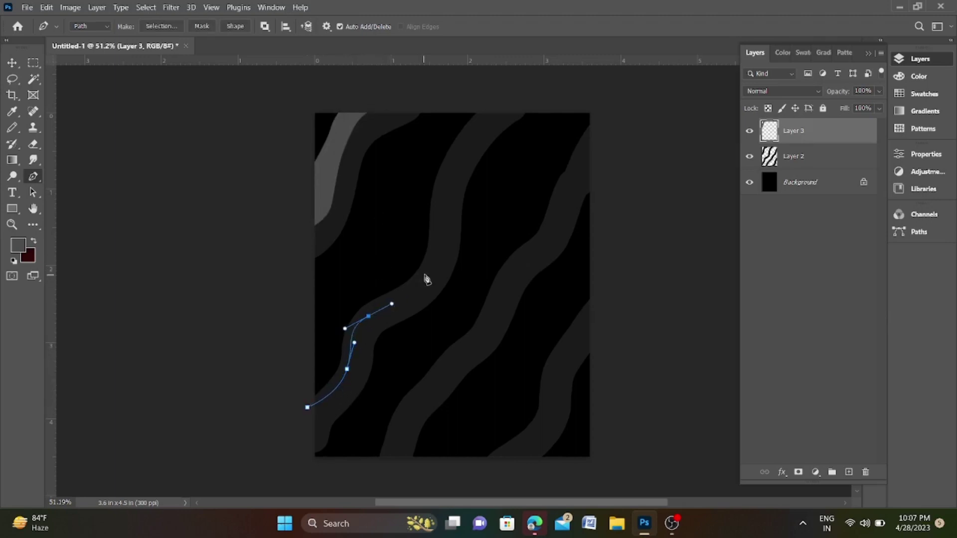
pyautogui.moveTo(424, 275); pyautogui.dragTo(437, 206)
pyautogui.moveTo(454, 153); pyautogui.dragTo(495, 105)
pyautogui.moveTo(427, 156); pyautogui.dragTo(411, 192)
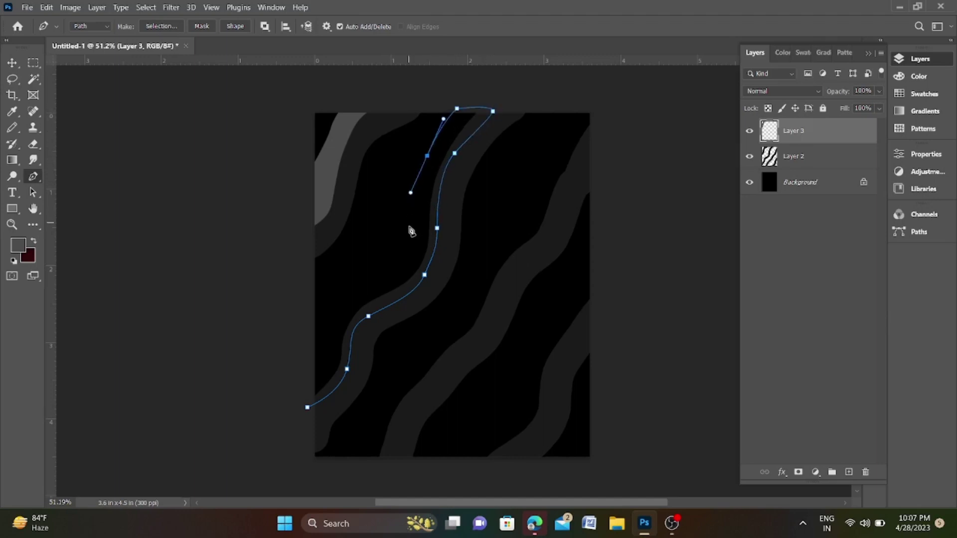
pyautogui.moveTo(409, 225); pyautogui.dragTo(403, 264)
pyautogui.moveTo(372, 295)
pyautogui.mouseDown()
pyautogui.moveTo(352, 303)
pyautogui.moveTo(329, 359)
pyautogui.moveTo(296, 394)
pyautogui.mouseUp()
pyautogui.click(306, 408)
pyautogui.hotkey('ctrl', 'Return')
pyautogui.hotkey('alt', 'BackSpace')
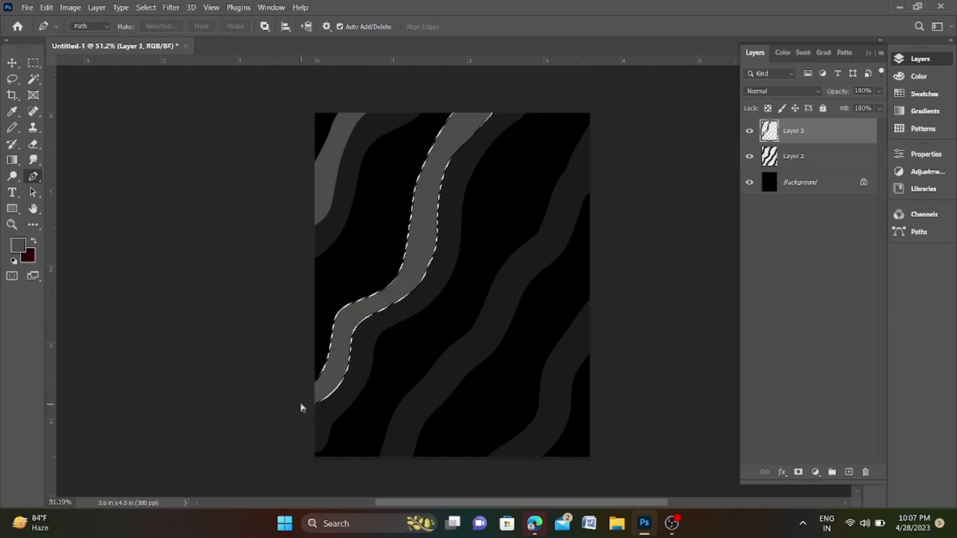
pyautogui.hotkey('ctrl', 'd')
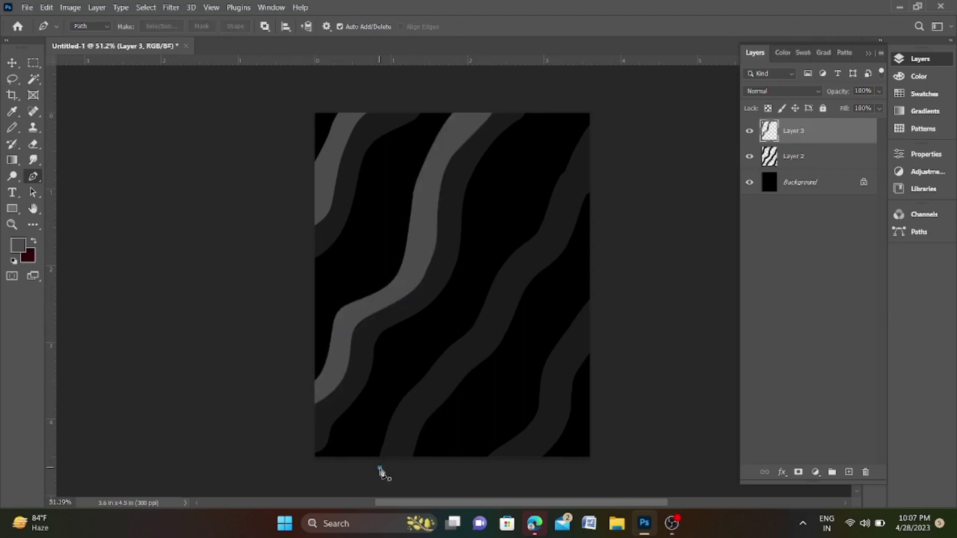
# Outline a third stripe from the bottom edge up to the top-right of the canvas.
pyautogui.click(380, 469)
pyautogui.moveTo(399, 418); pyautogui.dragTo(456, 369)
pyautogui.click(466, 353)
pyautogui.click(475, 327)
pyautogui.click(483, 303)
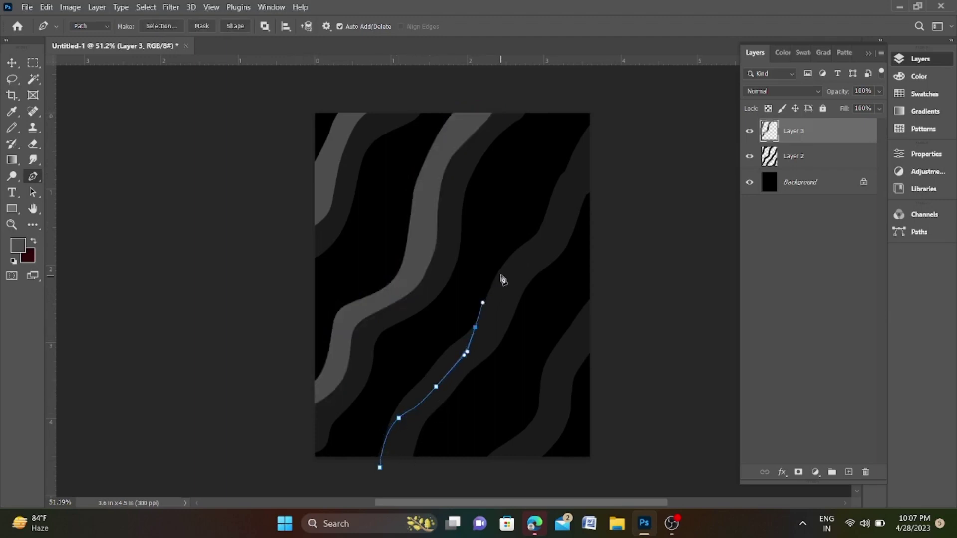
pyautogui.moveTo(503, 274); pyautogui.dragTo(520, 257)
pyautogui.moveTo(550, 229); pyautogui.dragTo(565, 206)
pyautogui.moveTo(582, 166)
pyautogui.mouseDown()
pyautogui.moveTo(598, 125)
pyautogui.moveTo(550, 167)
pyautogui.moveTo(522, 232)
pyautogui.mouseUp()
pyautogui.click(603, 104)
# Bring the third stripe outline back down beside the band and fill it mid-grey.
pyautogui.click(484, 261)
pyautogui.moveTo(461, 312); pyautogui.dragTo(455, 340)
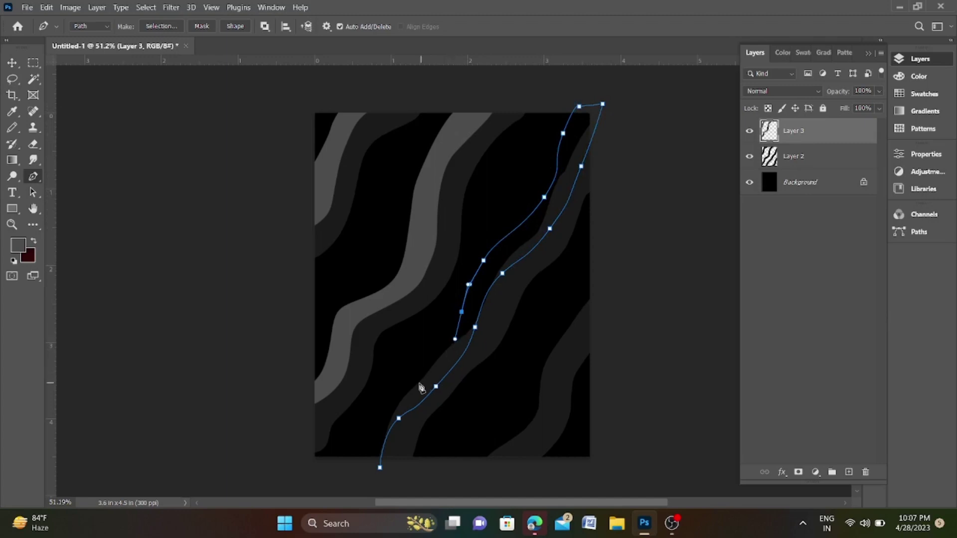
pyautogui.moveTo(404, 389); pyautogui.dragTo(384, 403)
pyautogui.click(366, 434)
pyautogui.moveTo(352, 468); pyautogui.dragTo(355, 482)
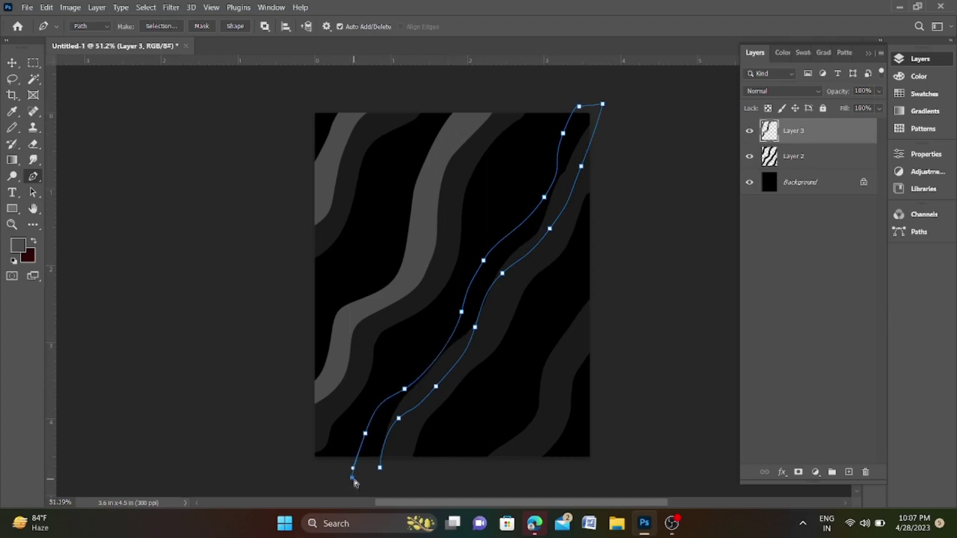
pyautogui.hotkey('ctrl', 'Return')
pyautogui.hotkey('alt', 'BackSpace')
pyautogui.hotkey('ctrl', 'd')
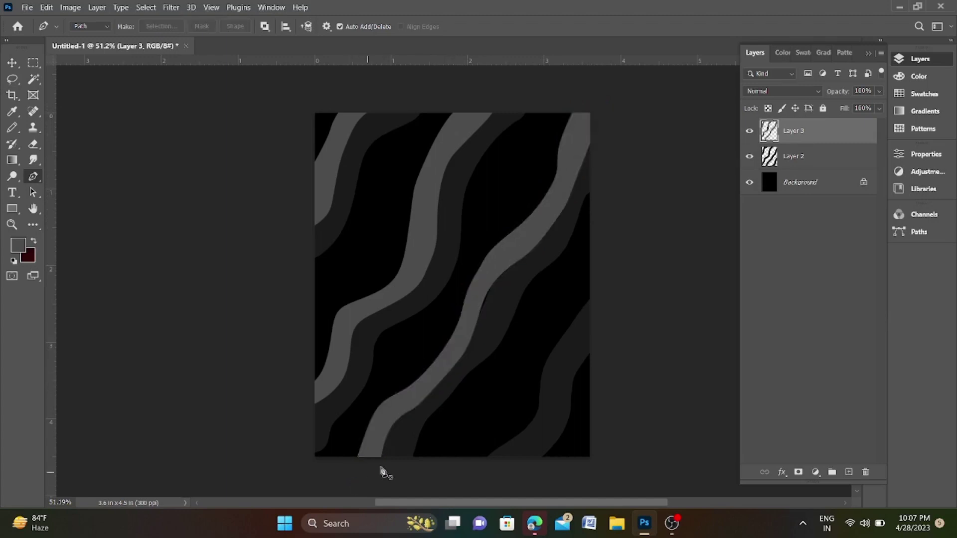
# Trace and fill a fourth mid-grey stripe from the right edge down toward the bottom.
pyautogui.click(599, 318)
pyautogui.moveTo(565, 357)
pyautogui.mouseDown()
pyautogui.moveTo(532, 444)
pyautogui.moveTo(486, 476)
pyautogui.moveTo(479, 459)
pyautogui.mouseUp()
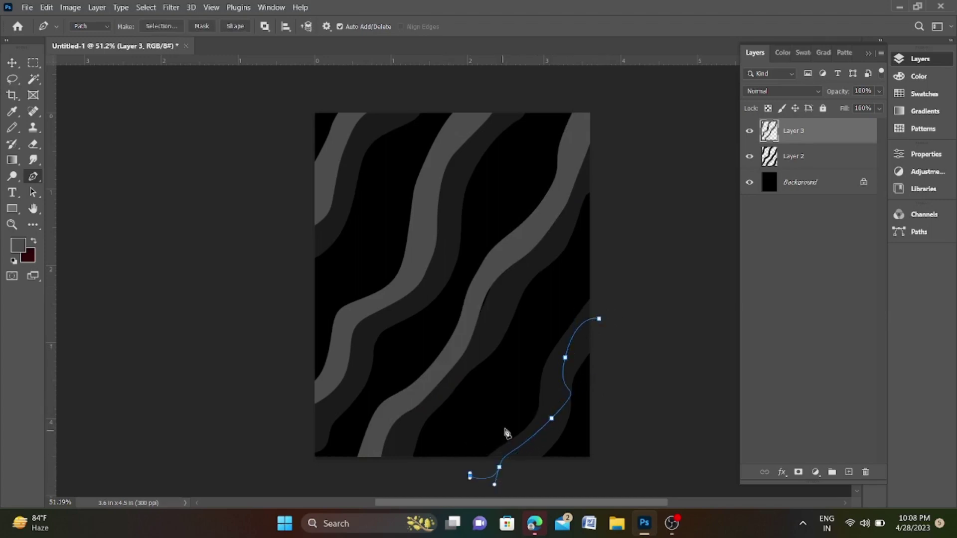
pyautogui.moveTo(506, 427)
pyautogui.mouseDown()
pyautogui.moveTo(542, 407)
pyautogui.moveTo(550, 342)
pyautogui.mouseUp()
pyautogui.hotkey('ctrl', 'z')
pyautogui.click(572, 304)
pyautogui.click(588, 292)
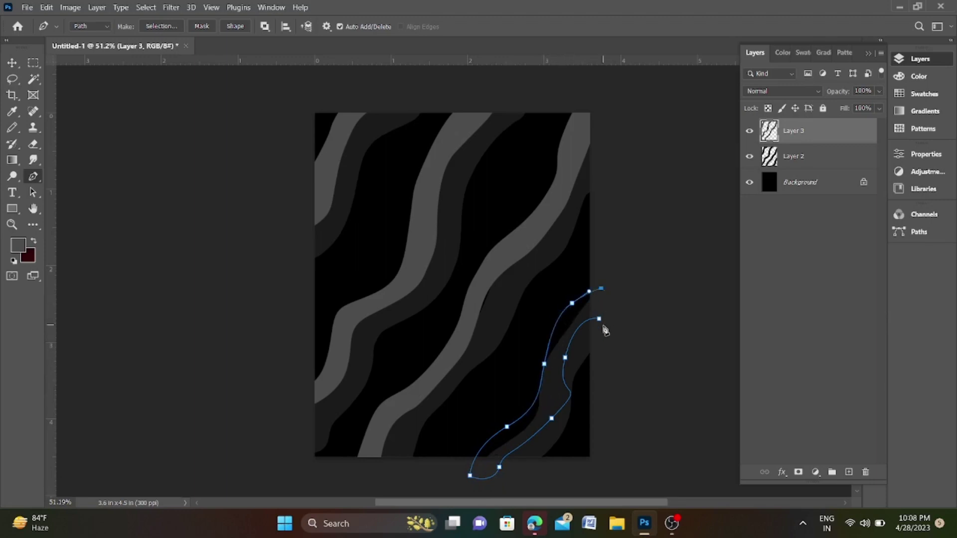
pyautogui.hotkey('ctrl', 'Return')
pyautogui.hotkey('alt', 'BackSpace')
pyautogui.hotkey('ctrl', 'd')
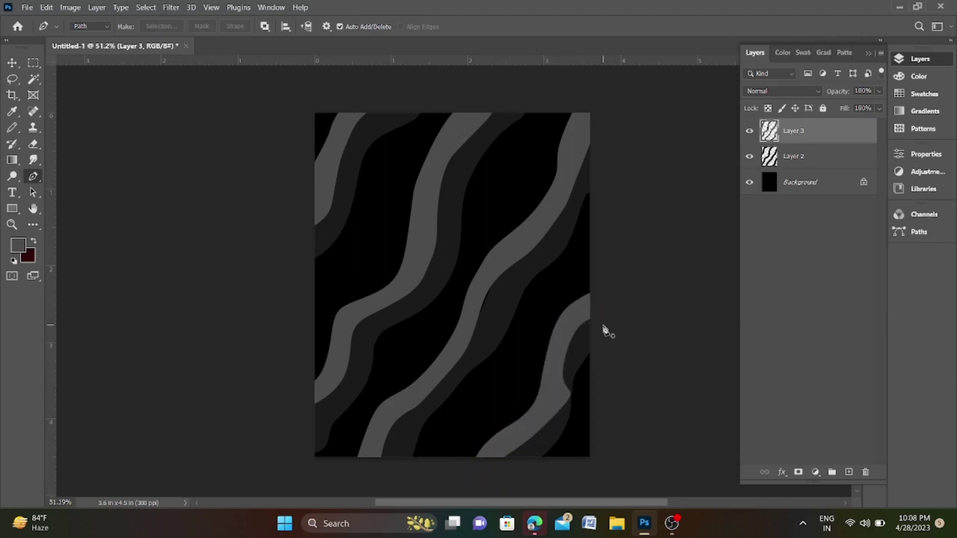
# Add a new Layer 4 and set the foreground colour to white.
pyautogui.click(849, 473)
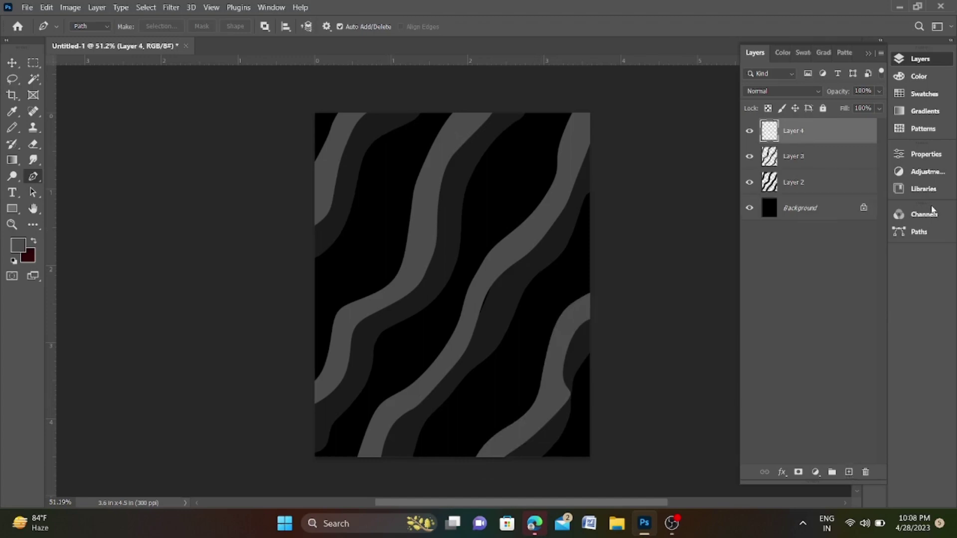
pyautogui.click(18, 251)
pyautogui.click(319, 110)
pyautogui.click(597, 99)
# Trace and fill a small white wavy shape in the top-left corner.
pyautogui.click(357, 107)
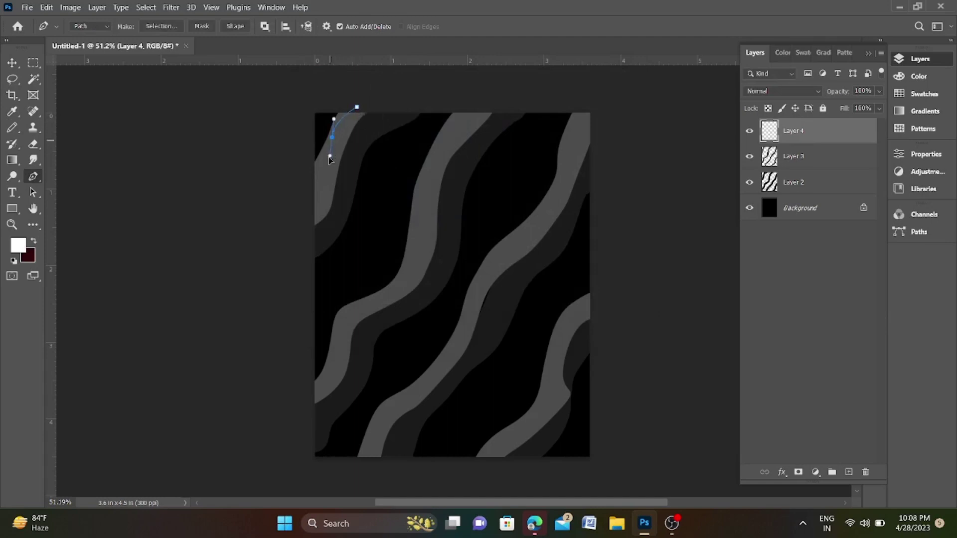
pyautogui.moveTo(317, 180); pyautogui.dragTo(306, 189)
pyautogui.moveTo(313, 140); pyautogui.dragTo(328, 128)
pyautogui.click(357, 107)
pyautogui.hotkey('ctrl', 'Return')
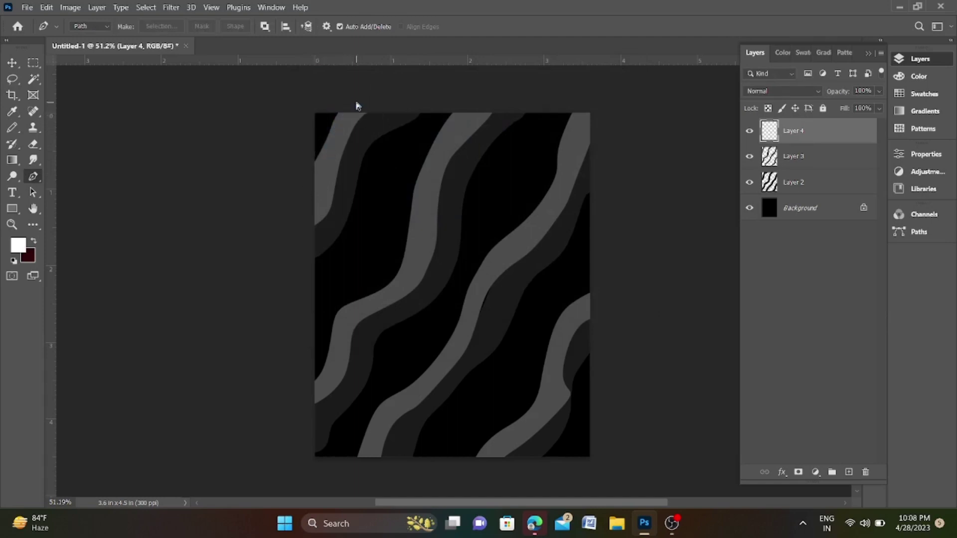
pyautogui.hotkey('alt', 'BackSpace')
pyautogui.hotkey('ctrl', 'd')
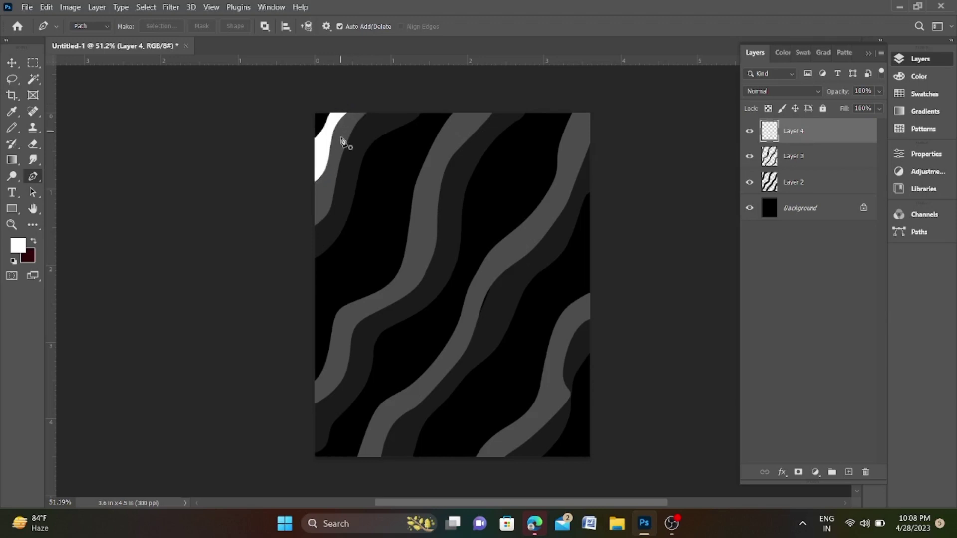
# Trace and fill a white stripe from the top down to the left edge beside the grey band.
pyautogui.click(459, 104)
pyautogui.moveTo(409, 155); pyautogui.dragTo(406, 176)
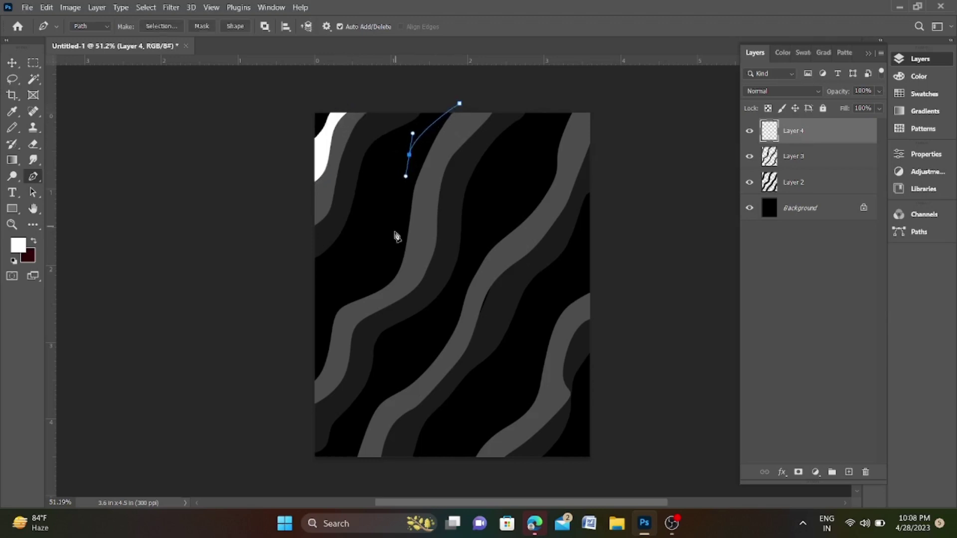
pyautogui.moveTo(393, 246); pyautogui.dragTo(384, 272)
pyautogui.moveTo(341, 298); pyautogui.dragTo(313, 352)
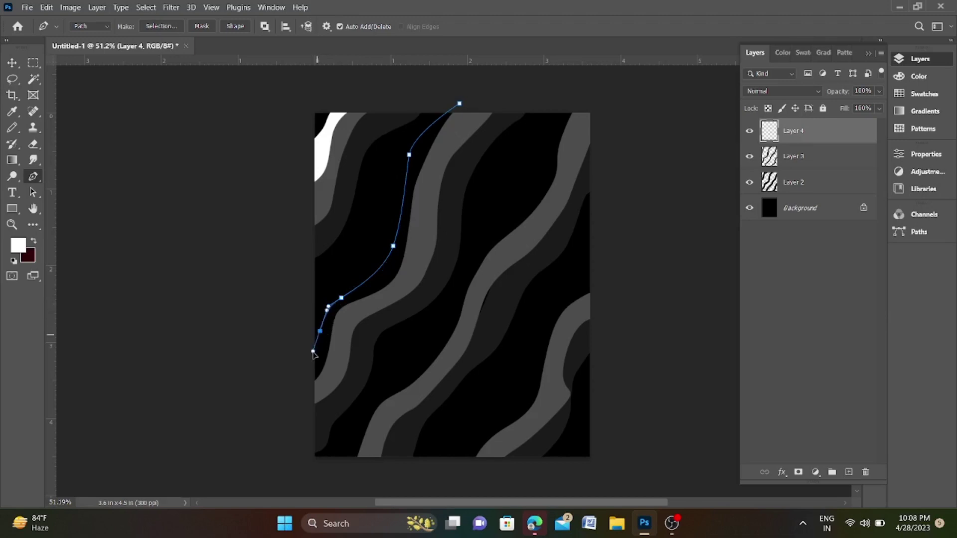
pyautogui.click(304, 376)
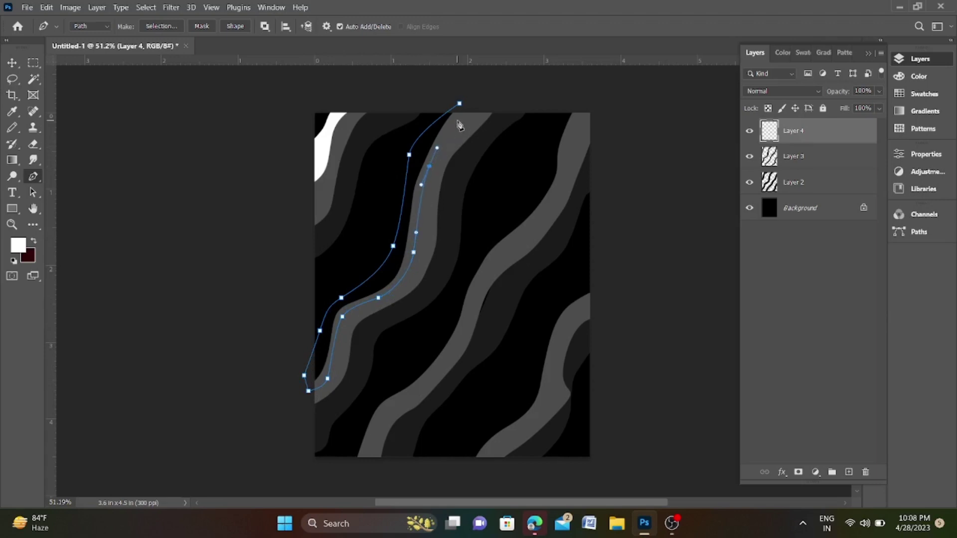
pyautogui.moveTo(463, 115); pyautogui.dragTo(478, 107)
pyautogui.hotkey('ctrl', 'Return')
pyautogui.hotkey('alt', 'BackSpace')
pyautogui.hotkey('ctrl', 'd')
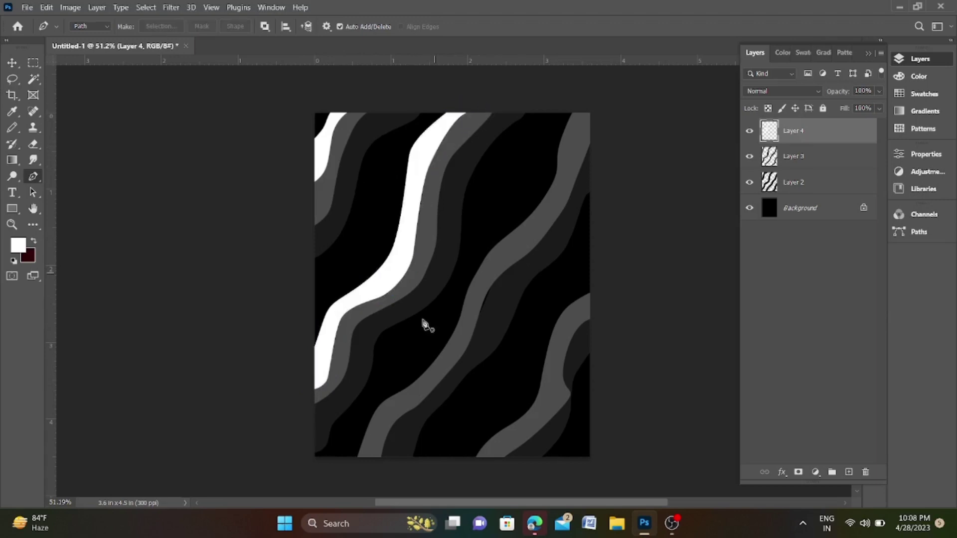
pyautogui.click(362, 463)
# Trace a wavy outline from the lower left up to the top right and fill it white.
pyautogui.moveTo(382, 413); pyautogui.dragTo(397, 400)
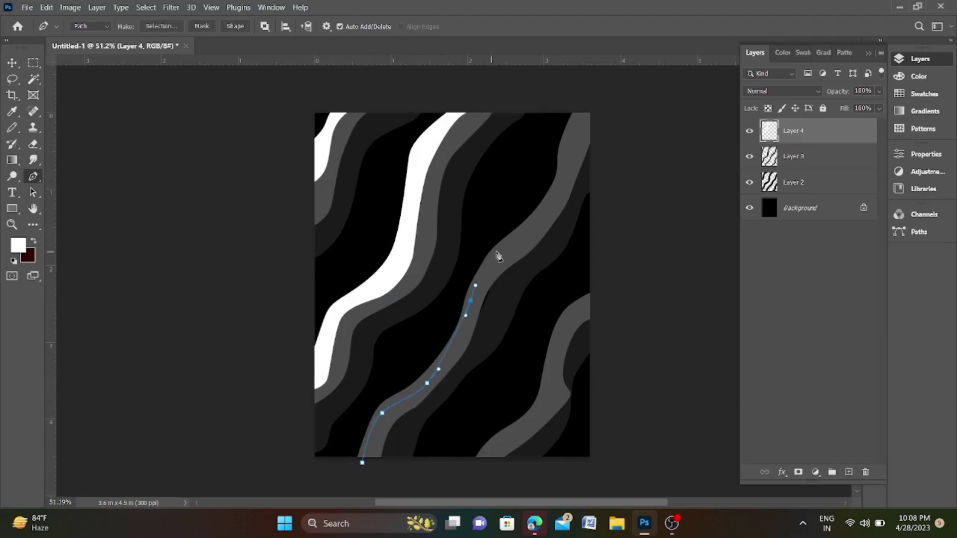
pyautogui.moveTo(504, 249); pyautogui.dragTo(525, 235)
pyautogui.moveTo(572, 137); pyautogui.dragTo(589, 109)
pyautogui.moveTo(530, 152); pyautogui.dragTo(528, 181)
pyautogui.moveTo(496, 229); pyautogui.dragTo(469, 258)
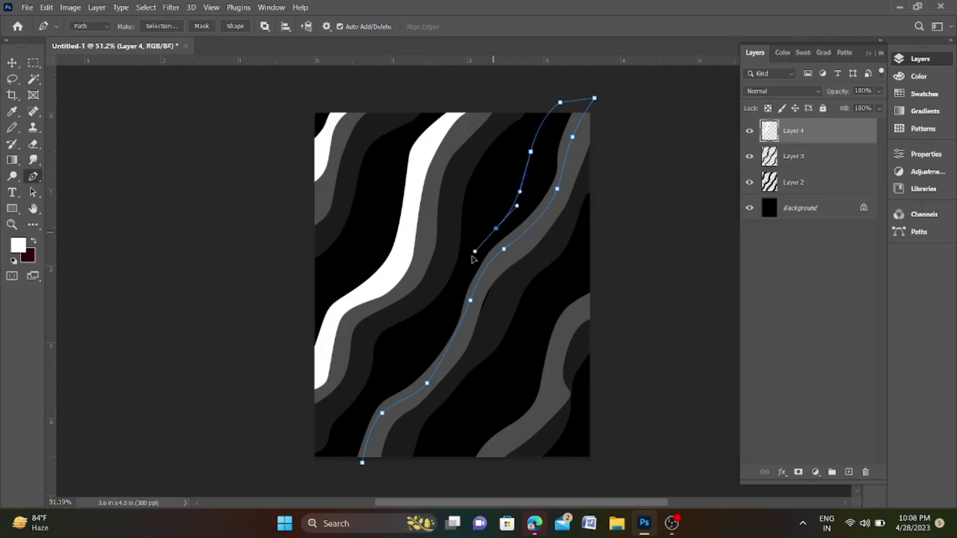
pyautogui.moveTo(450, 301); pyautogui.dragTo(440, 330)
pyautogui.moveTo(403, 374); pyautogui.dragTo(392, 383)
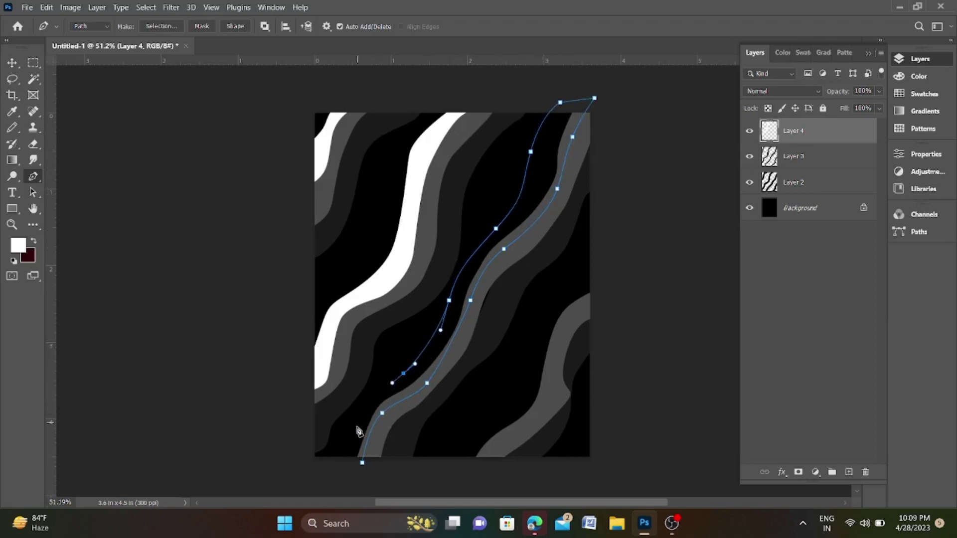
pyautogui.moveTo(351, 443); pyautogui.dragTo(345, 461)
pyautogui.click(362, 463)
pyautogui.hotkey('ctrl', 'Return')
pyautogui.hotkey('alt', 'BackSpace')
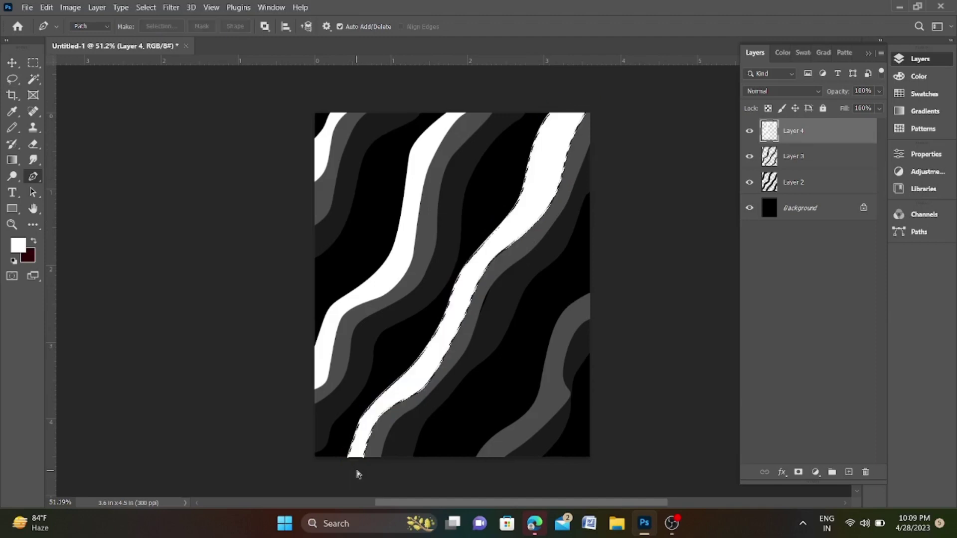
pyautogui.hotkey('ctrl', 's')
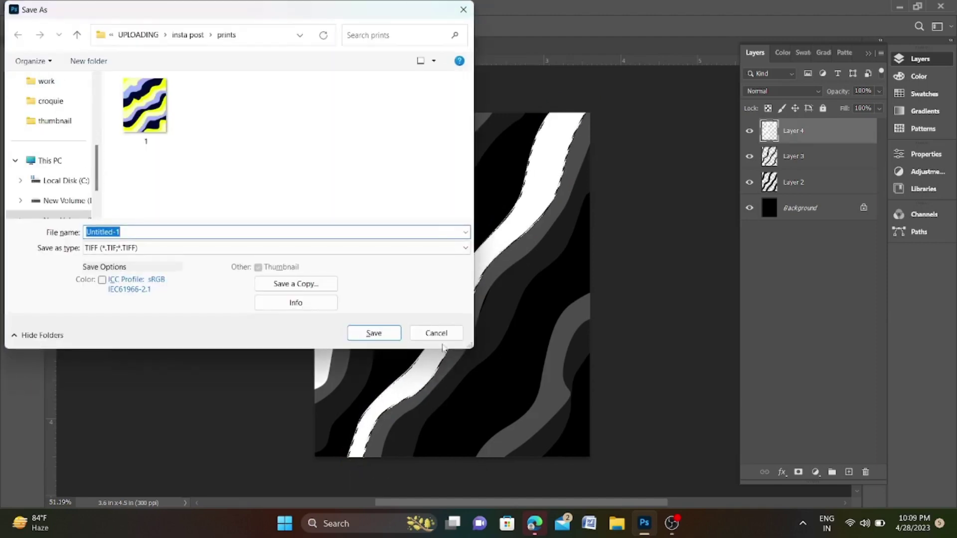
pyautogui.click(441, 339)
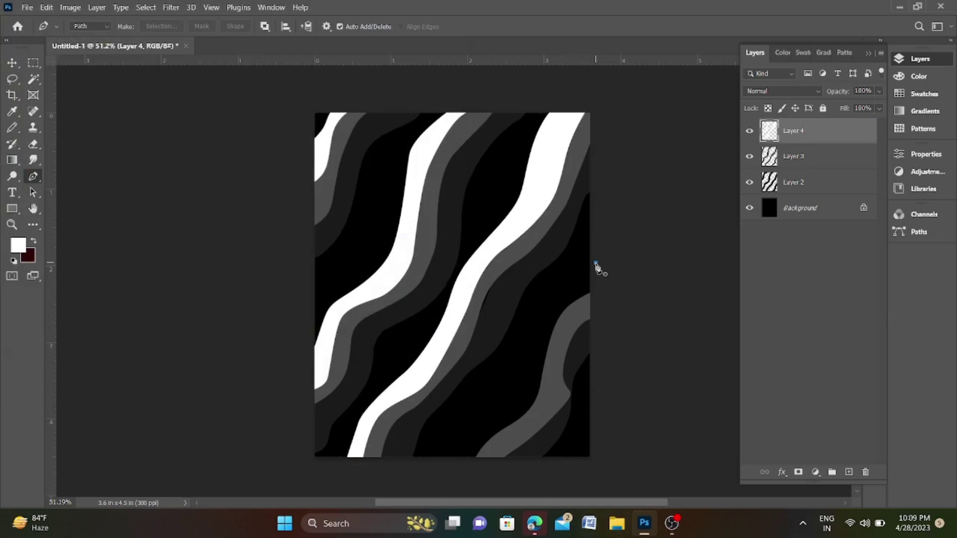
# Outline a wavy band from the right edge down past the canvas bottom and back up.
pyautogui.click(595, 263)
pyautogui.moveTo(538, 332); pyautogui.dragTo(527, 380)
pyautogui.moveTo(507, 413)
pyautogui.mouseDown()
pyautogui.moveTo(482, 438)
pyautogui.moveTo(485, 459)
pyautogui.mouseUp()
pyautogui.click(459, 469)
pyautogui.moveTo(521, 430); pyautogui.dragTo(530, 421)
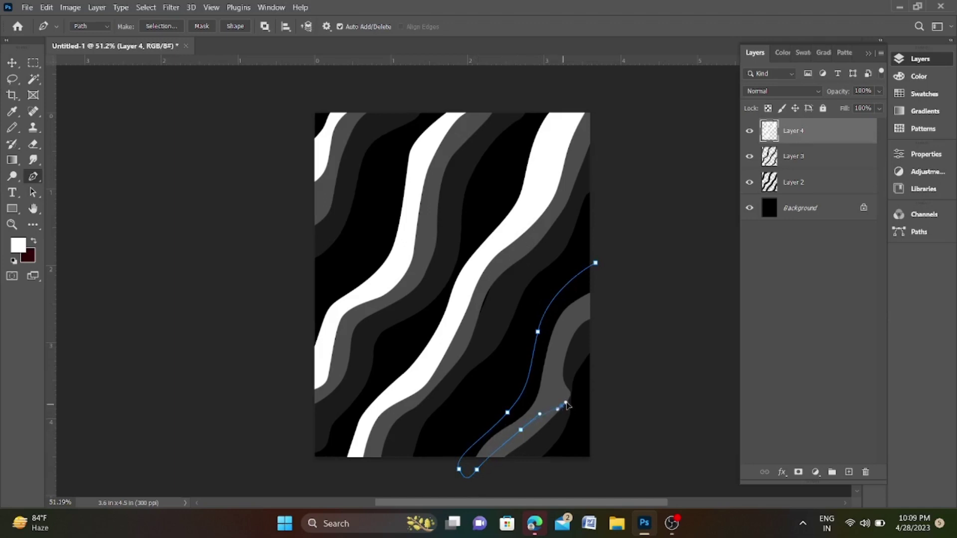
pyautogui.moveTo(589, 366); pyautogui.dragTo(591, 345)
pyautogui.moveTo(602, 300); pyautogui.dragTo(611, 292)
# Redraw the outline's upper return curve, fill the band white, and deselect.
pyautogui.hotkey('ctrl', 'z')
pyautogui.hotkey('ctrl', 'z')
pyautogui.hotkey('ctrl', 'z')
pyautogui.moveTo(575, 351)
pyautogui.mouseDown()
pyautogui.moveTo(583, 326)
pyautogui.moveTo(616, 304)
pyautogui.mouseUp()
pyautogui.hotkey('ctrl', 'z')
pyautogui.hotkey('ctrl', 'z')
pyautogui.moveTo(558, 377)
pyautogui.mouseDown()
pyautogui.moveTo(569, 321)
pyautogui.moveTo(601, 289)
pyautogui.moveTo(605, 265)
pyautogui.mouseUp()
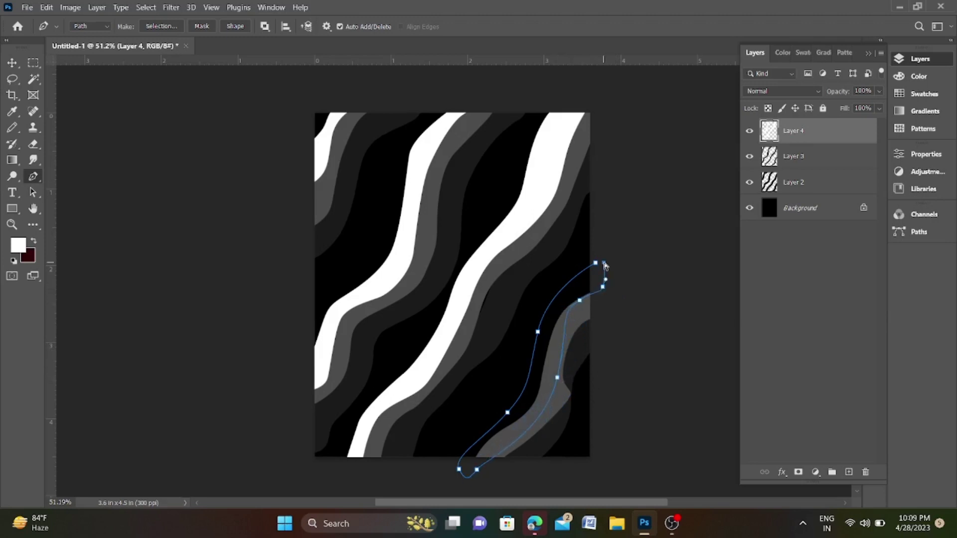
pyautogui.hotkey('ctrl', 'Return')
pyautogui.hotkey('alt', 'BackSpace')
pyautogui.hotkey('ctrl', 'd')
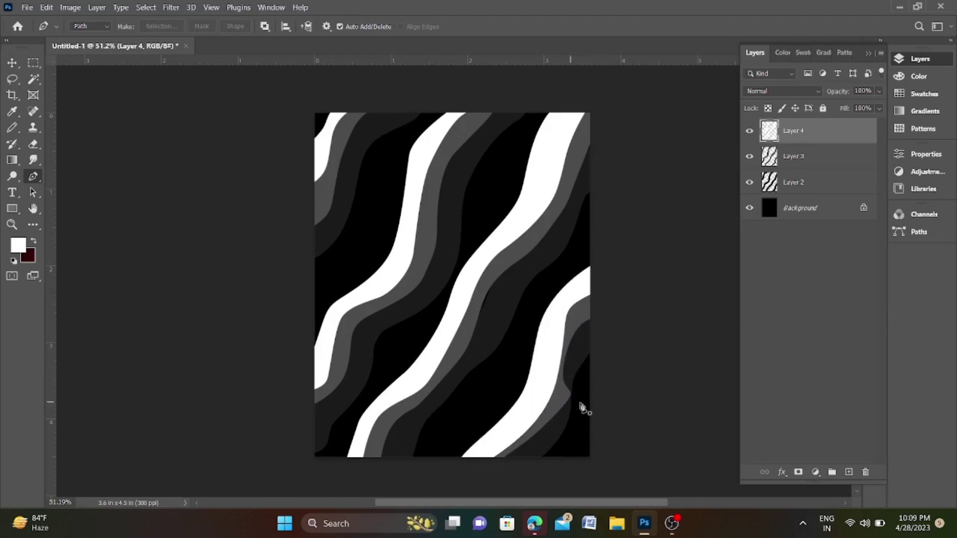
# Add Layer 5 above Layer 4 and set the foreground colour to muted green 41603d.
pyautogui.click(853, 474)
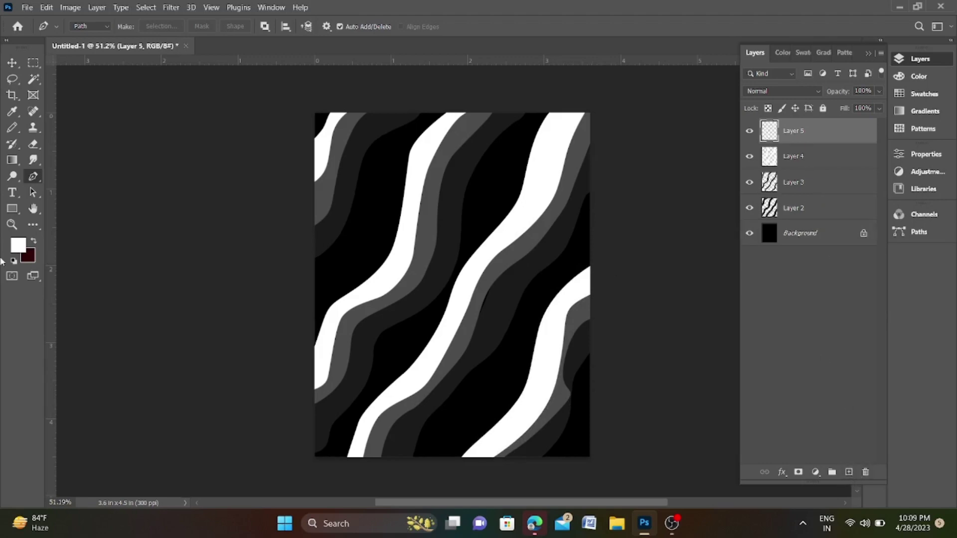
pyautogui.click(18, 245)
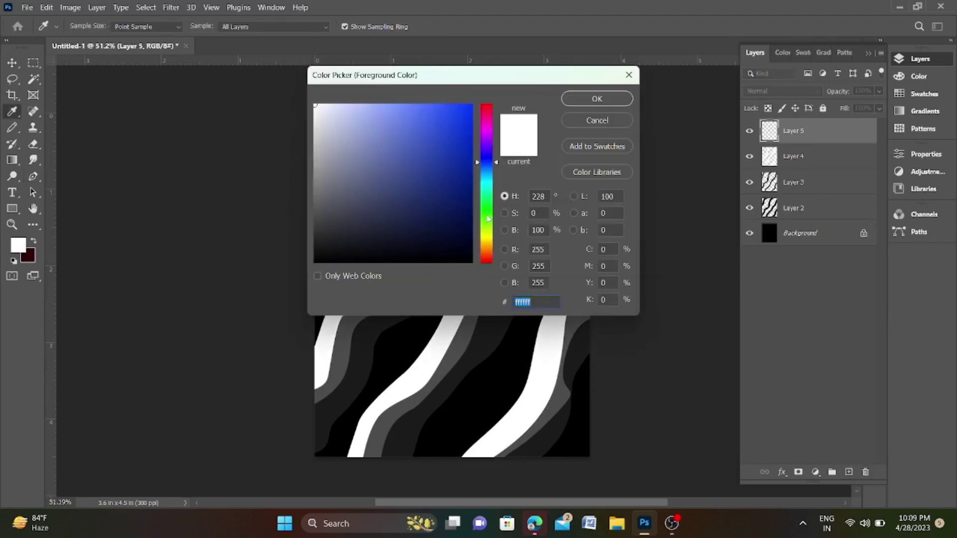
pyautogui.click(487, 214)
pyautogui.click(410, 209)
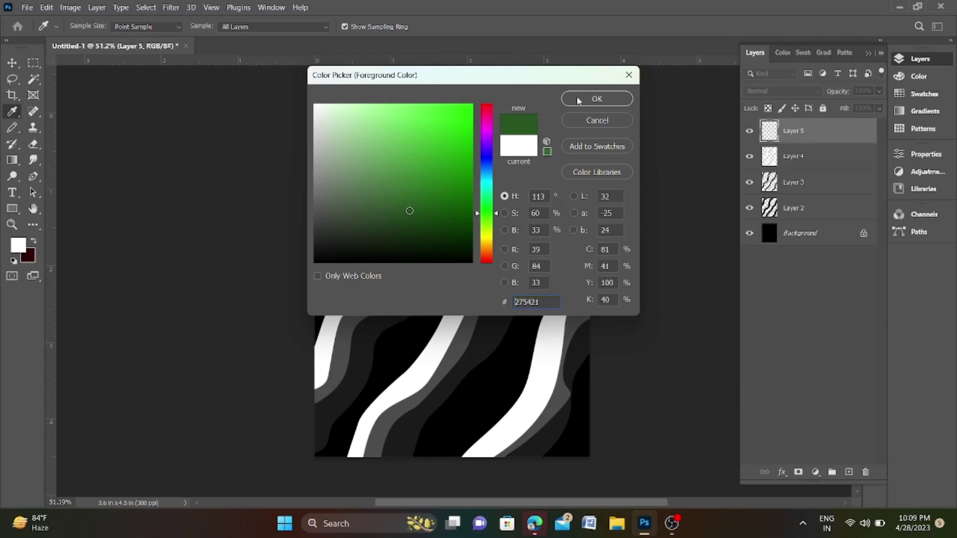
pyautogui.moveTo(410, 211); pyautogui.dragTo(373, 205)
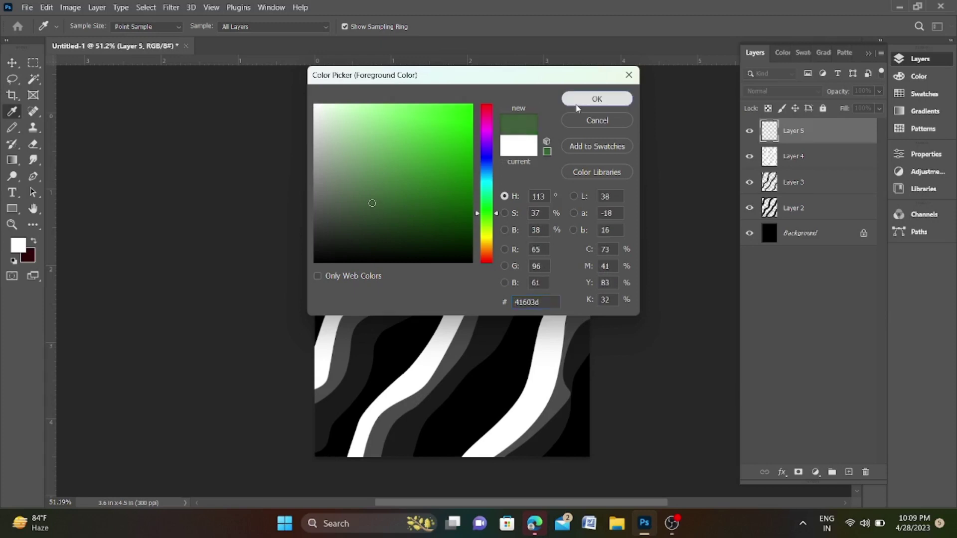
pyautogui.click(597, 99)
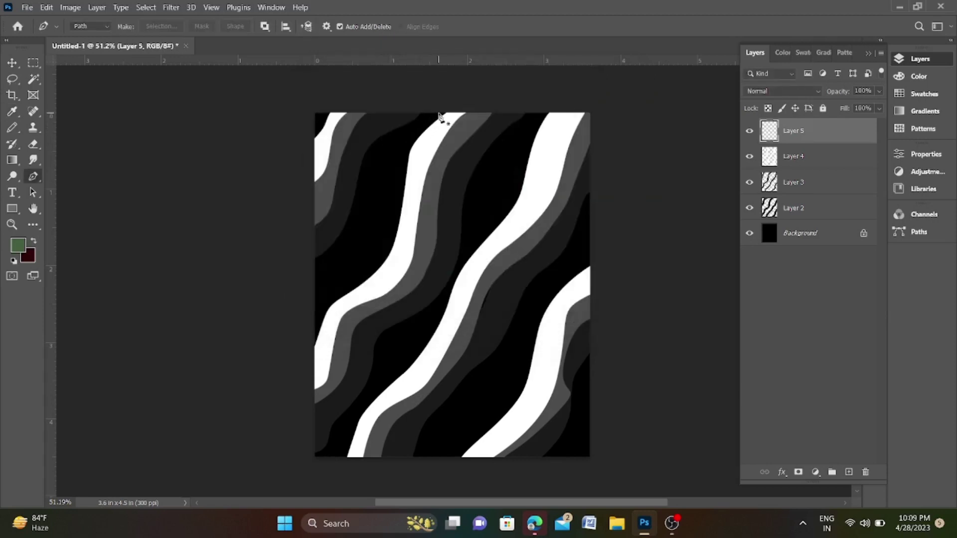
pyautogui.click(439, 106)
pyautogui.moveTo(402, 145); pyautogui.dragTo(392, 170)
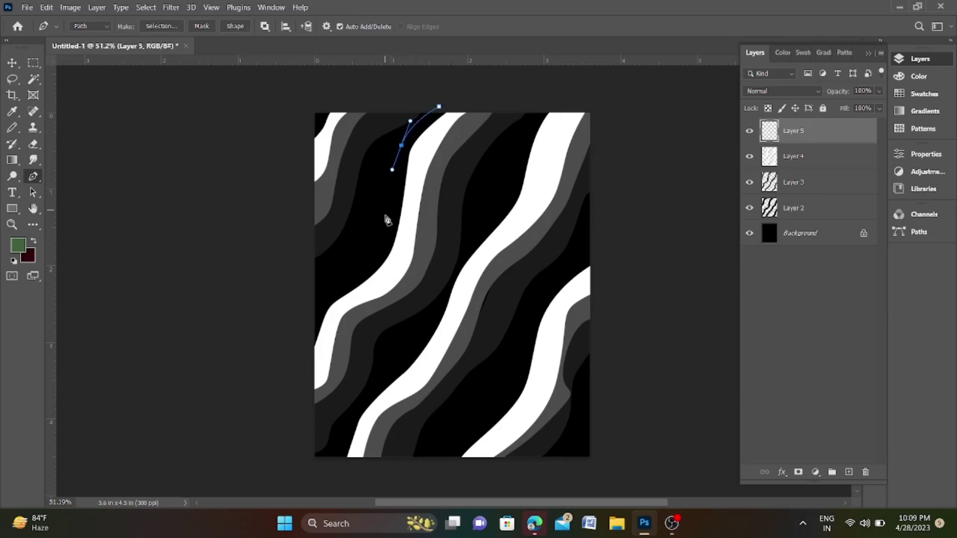
pyautogui.moveTo(387, 223)
pyautogui.mouseDown()
pyautogui.moveTo(387, 241)
pyautogui.moveTo(360, 272)
pyautogui.mouseUp()
pyautogui.moveTo(324, 291); pyautogui.dragTo(308, 351)
pyautogui.click(322, 337)
pyautogui.click(337, 306)
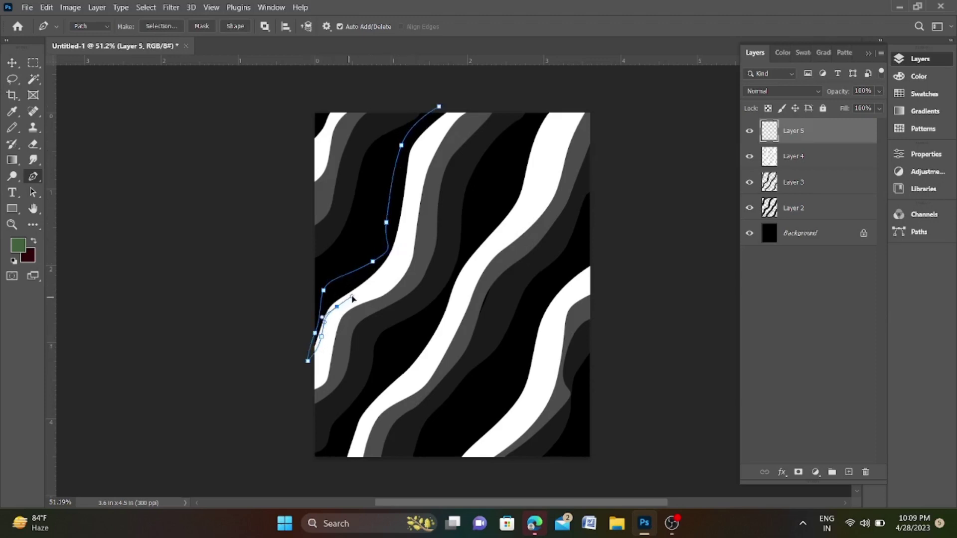
pyautogui.moveTo(381, 278)
pyautogui.mouseDown()
pyautogui.moveTo(404, 247)
pyautogui.moveTo(415, 152)
pyautogui.moveTo(435, 131)
pyautogui.mouseUp()
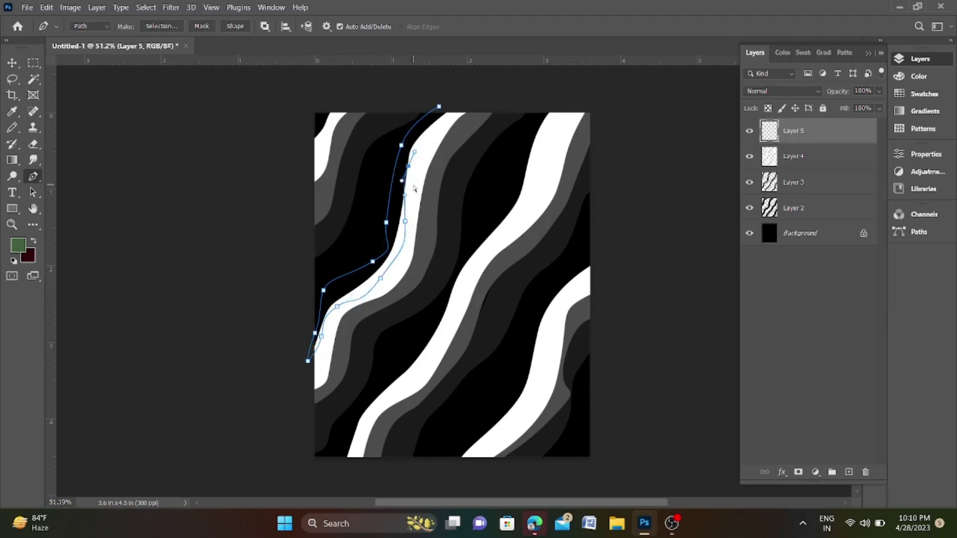
pyautogui.scroll(2, 411, 182)
pyautogui.moveTo(468, 87); pyautogui.dragTo(475, 70)
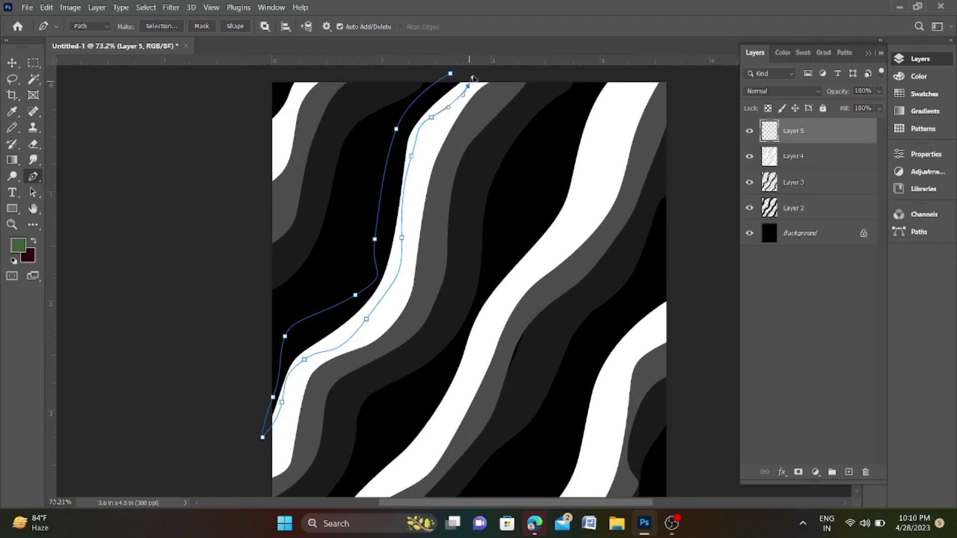
pyautogui.click(464, 73)
pyautogui.hotkey('ctrl', 'Return')
pyautogui.hotkey('alt', 'BackSpace')
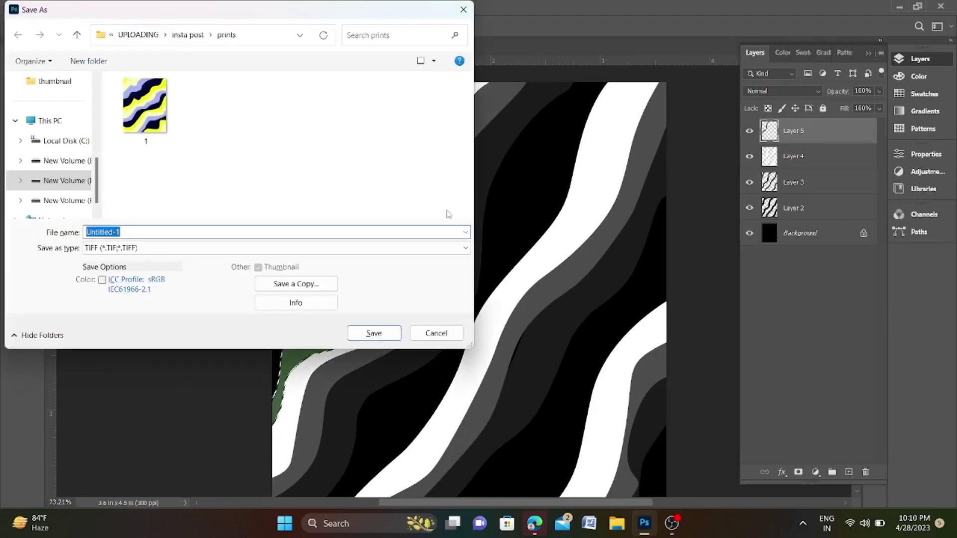
pyautogui.hotkey('ctrl', 'd')
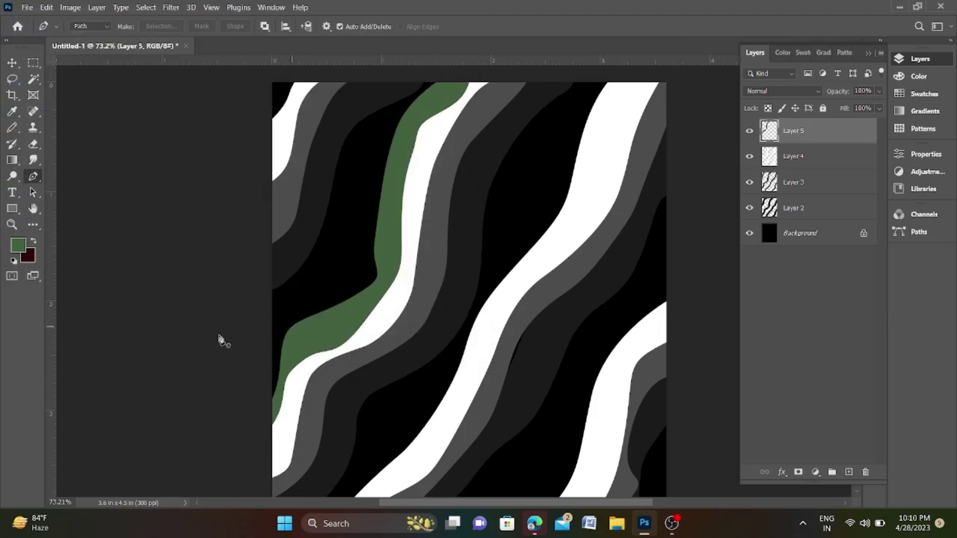
pyautogui.click(15, 246)
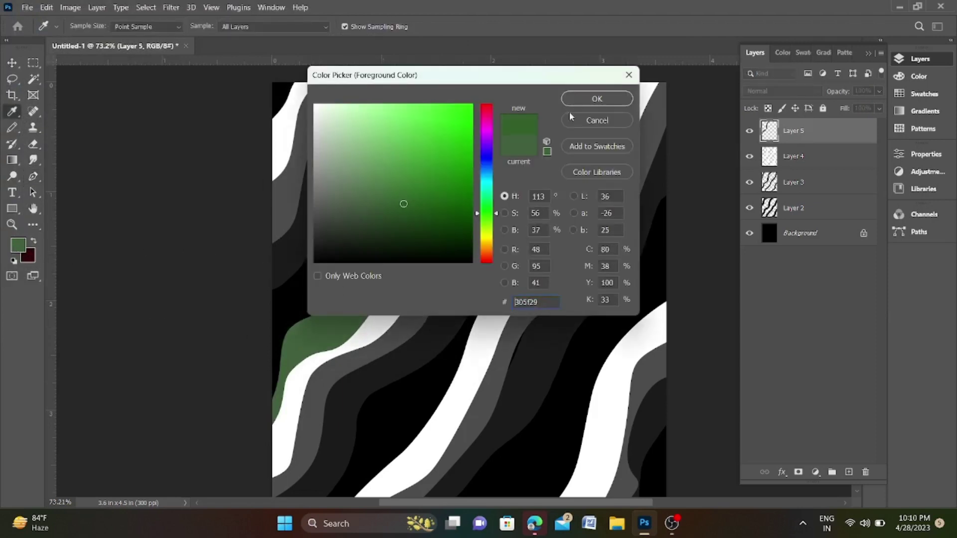
pyautogui.press('Return')
pyautogui.keyDown('ctrl'); pyautogui.click(770, 132); pyautogui.keyUp('ctrl')
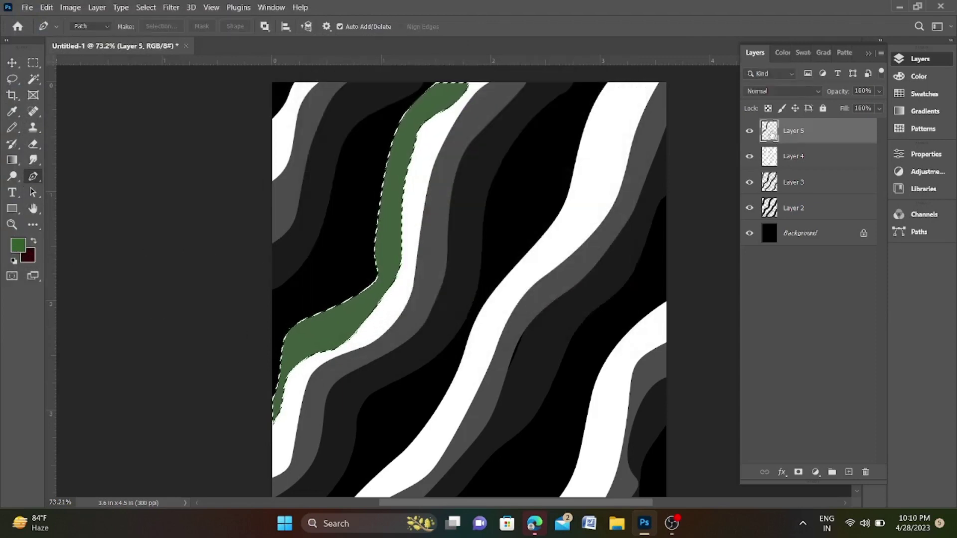
pyautogui.press('Delete')
pyautogui.hotkey('ctrl', 'd')
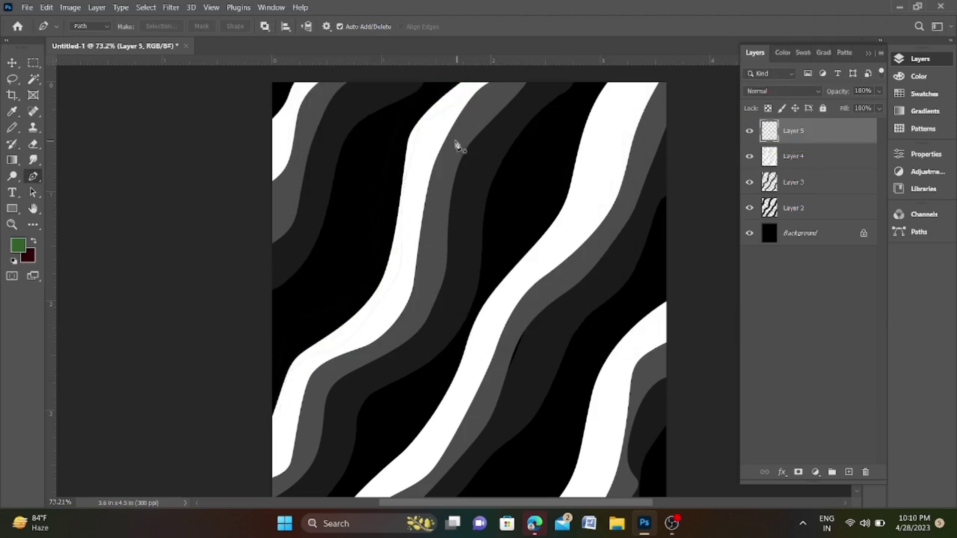
pyautogui.click(474, 79)
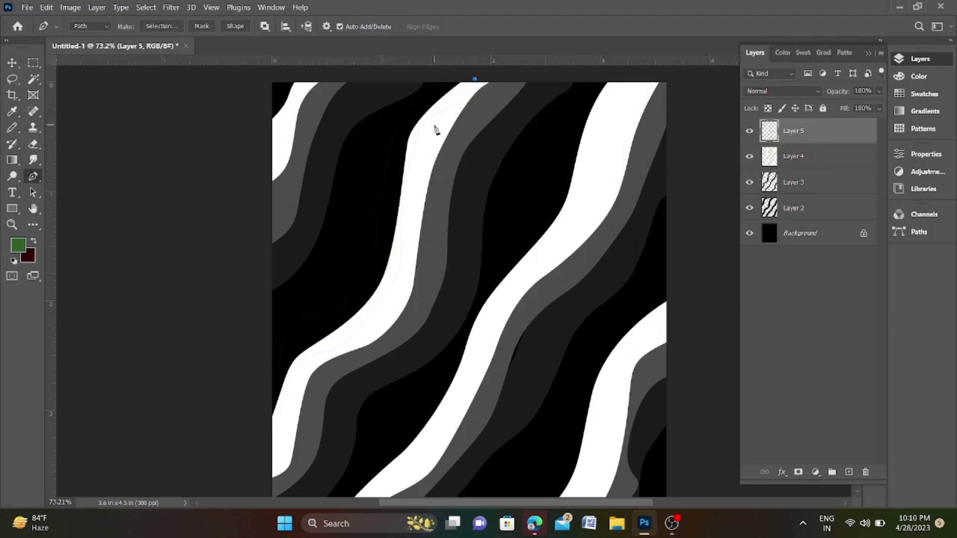
# With a size-70 Pencil, paint dark green along the upper-left white band.
pyautogui.click(12, 127)
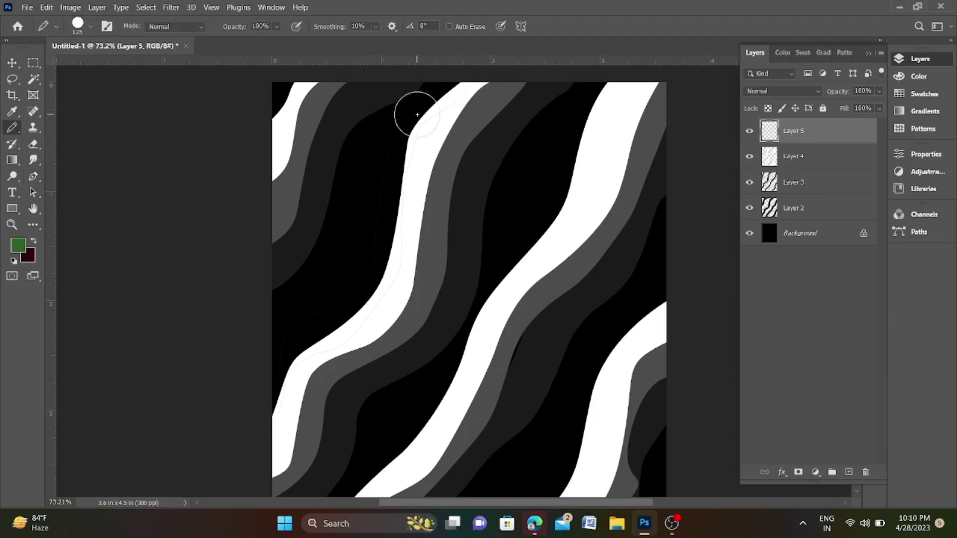
pyautogui.press('[')
pyautogui.press('[')
pyautogui.press('[')
pyautogui.press('[')
pyautogui.press('[')
pyautogui.moveTo(471, 86); pyautogui.dragTo(274, 461)
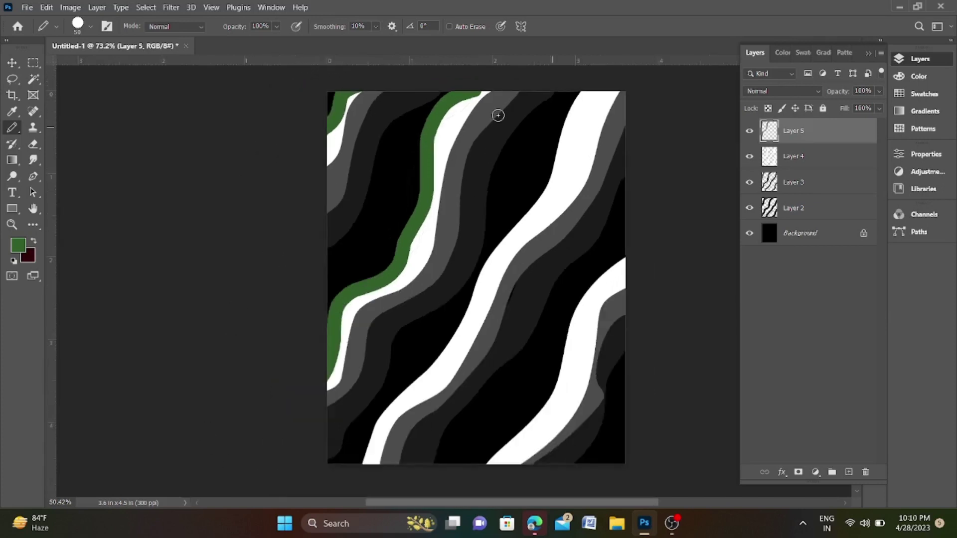
pyautogui.scroll(-3, 498, 115)
pyautogui.moveTo(376, 437); pyautogui.dragTo(532, 172)
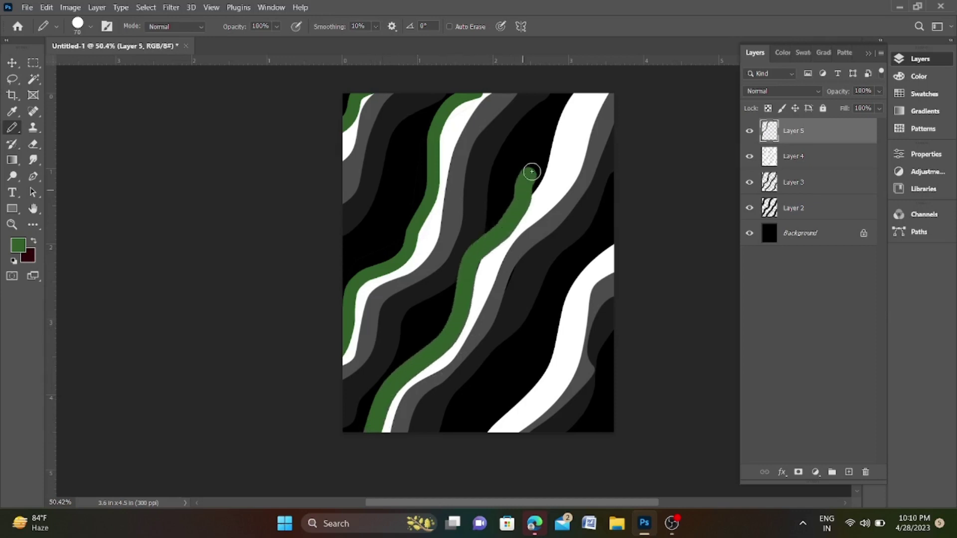
# Try a dark green stroke down the middle white band, then undo it.
pyautogui.moveTo(582, 88); pyautogui.dragTo(513, 212)
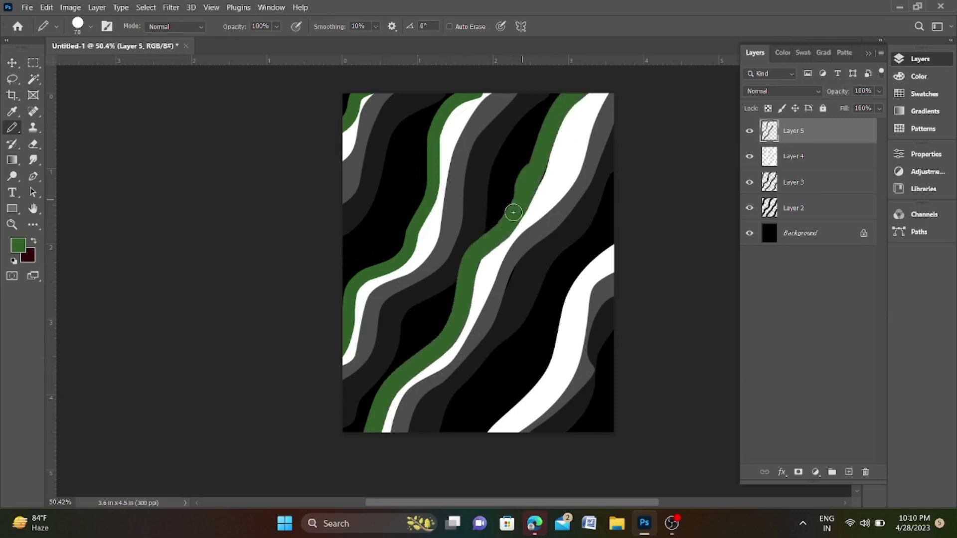
pyautogui.hotkey('ctrl', 'z')
pyautogui.hotkey('ctrl', 'z')
pyautogui.moveTo(578, 87)
pyautogui.mouseDown()
pyautogui.moveTo(508, 206)
pyautogui.moveTo(480, 282)
pyautogui.moveTo(386, 402)
pyautogui.moveTo(385, 451)
pyautogui.mouseUp()
pyautogui.hotkey('ctrl', 'z')
pyautogui.hotkey('ctrl', 'z')
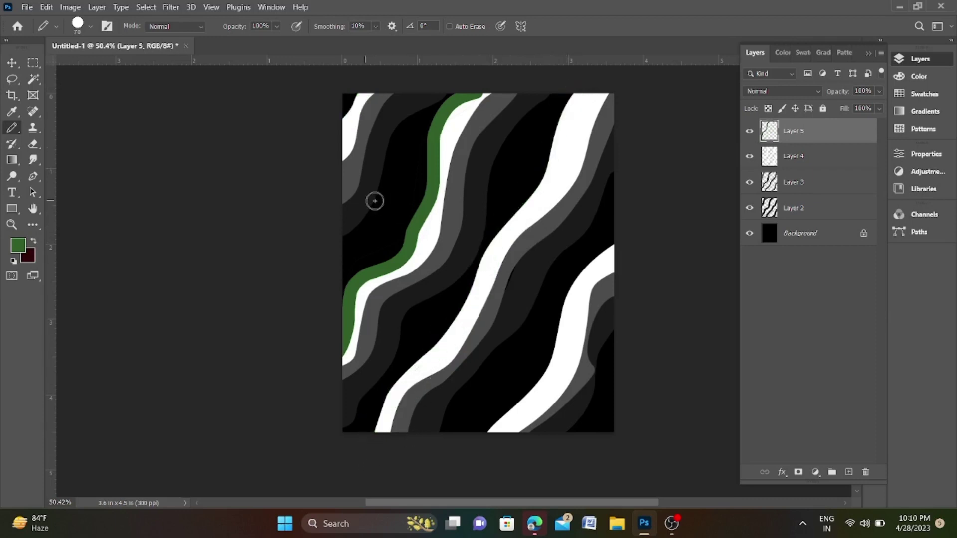
pyautogui.hotkey('ctrl', 's')
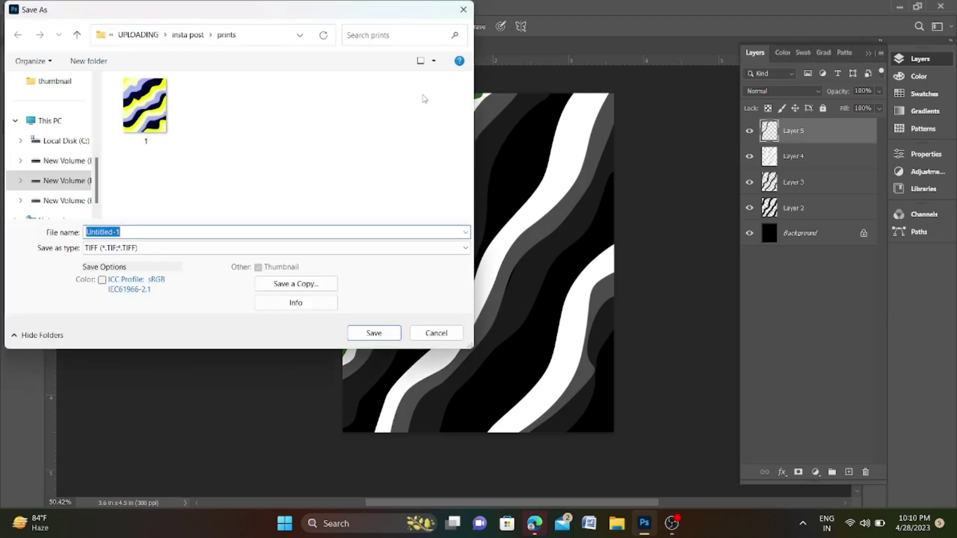
pyautogui.click(436, 333)
pyautogui.hotkey('ctrl', 'shift', 'z')
pyautogui.hotkey('ctrl', 'shift', 'z')
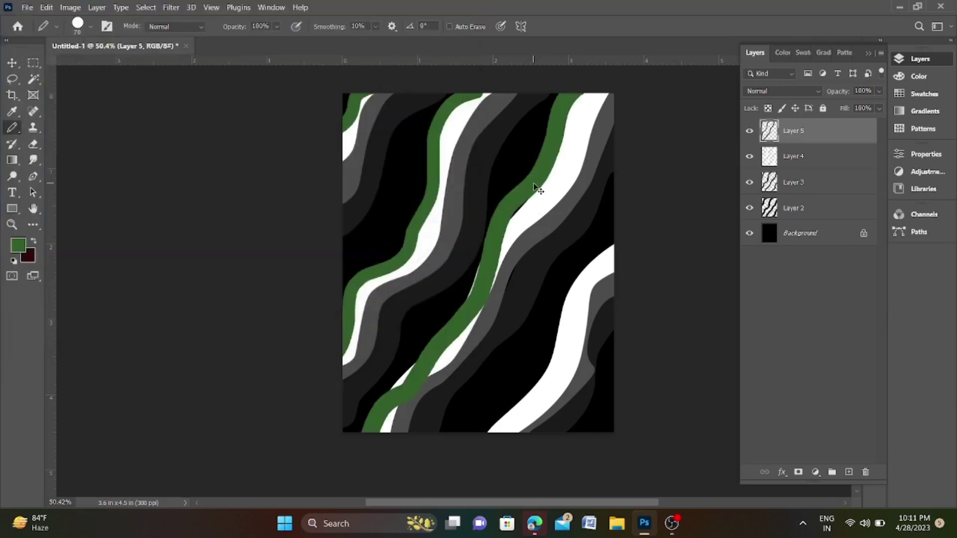
pyautogui.hotkey('ctrl', 'z')
# Paint dark green along the upper-right white band, extending it to the bottom-left edge.
pyautogui.scroll(2, 578, 149)
pyautogui.scroll(-2, 547, 234)
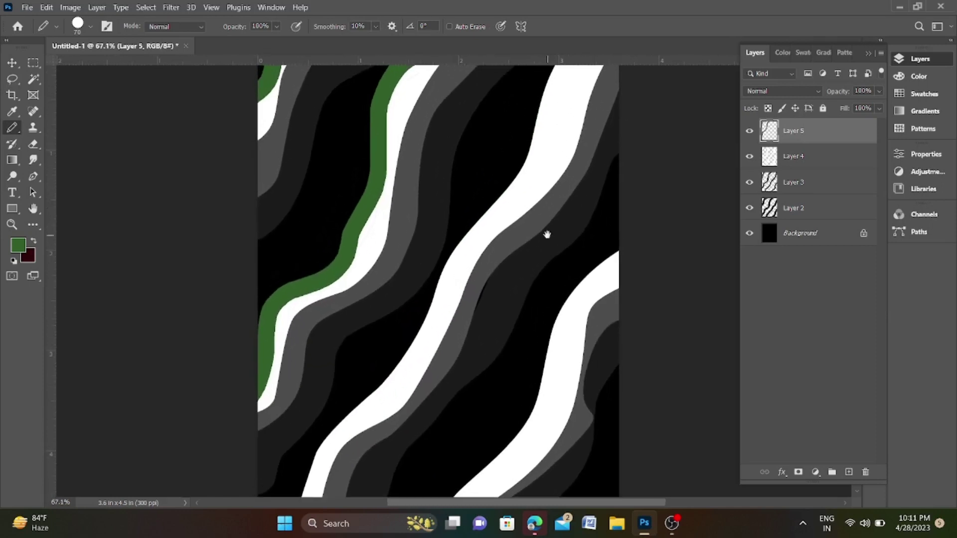
pyautogui.moveTo(547, 234); pyautogui.dragTo(545, 260)
pyautogui.moveTo(578, 75)
pyautogui.mouseDown()
pyautogui.moveTo(530, 141)
pyautogui.moveTo(510, 216)
pyautogui.moveTo(451, 278)
pyautogui.moveTo(419, 359)
pyautogui.moveTo(368, 424)
pyautogui.moveTo(316, 451)
pyautogui.moveTo(286, 499)
pyautogui.mouseUp()
pyautogui.scroll(-3, 417, 316)
pyautogui.scroll(3, 357, 449)
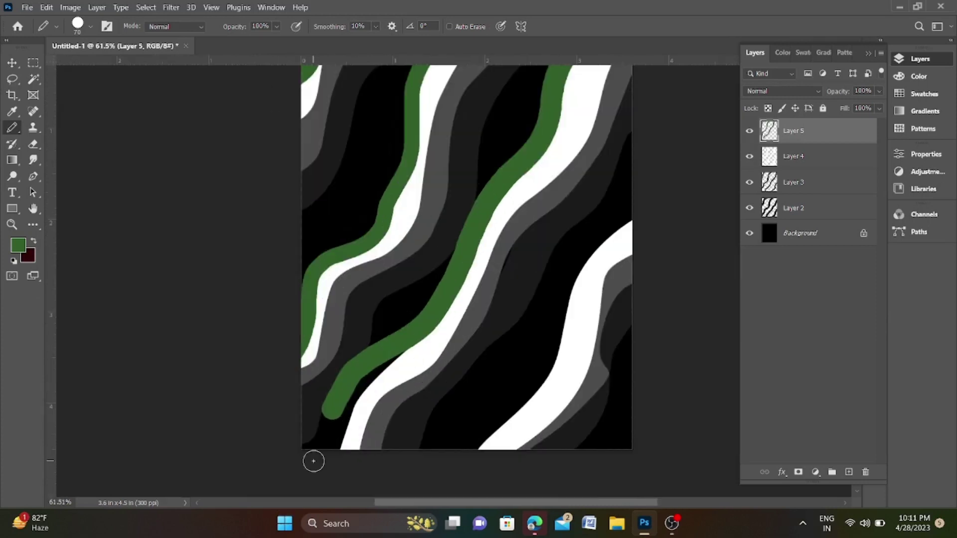
pyautogui.moveTo(313, 461)
pyautogui.mouseDown()
pyautogui.moveTo(335, 402)
pyautogui.moveTo(417, 342)
pyautogui.moveTo(403, 339)
pyautogui.moveTo(348, 397)
pyautogui.moveTo(325, 473)
pyautogui.mouseUp()
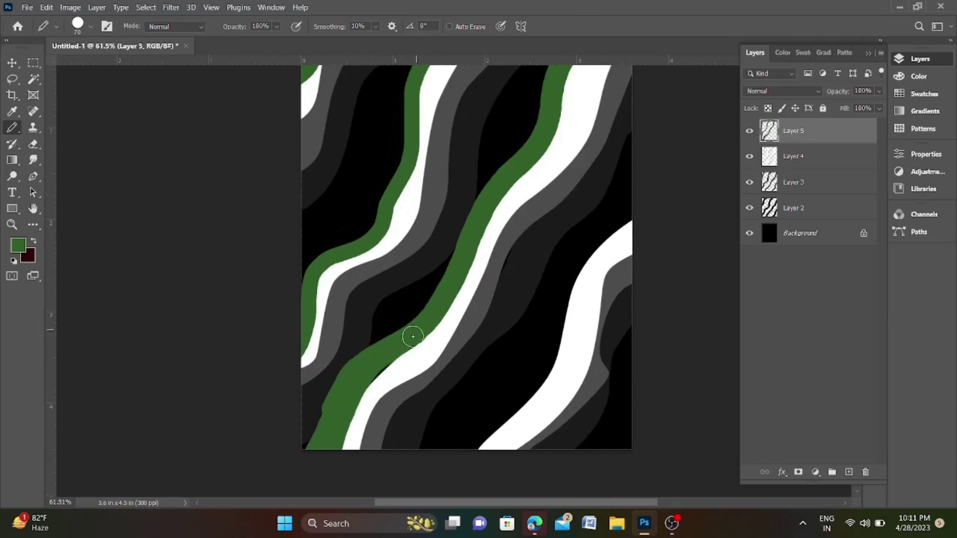
pyautogui.moveTo(416, 334); pyautogui.dragTo(327, 439)
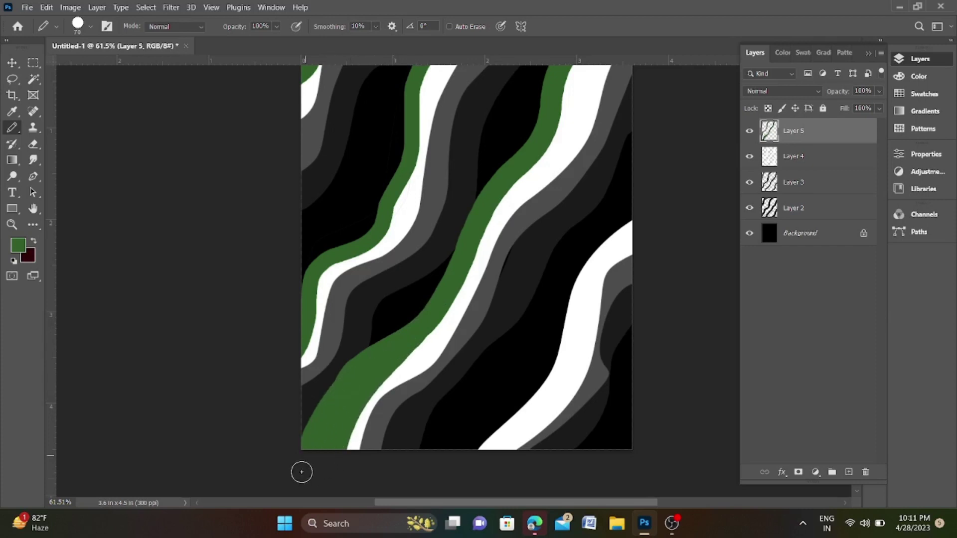
# Paint dark green along the right white band and zoom out to 35.55%.
pyautogui.scroll(-2, 399, 379)
pyautogui.scroll(2, 473, 418)
pyautogui.moveTo(444, 425)
pyautogui.mouseDown()
pyautogui.moveTo(496, 368)
pyautogui.moveTo(558, 219)
pyautogui.moveTo(630, 178)
pyautogui.mouseUp()
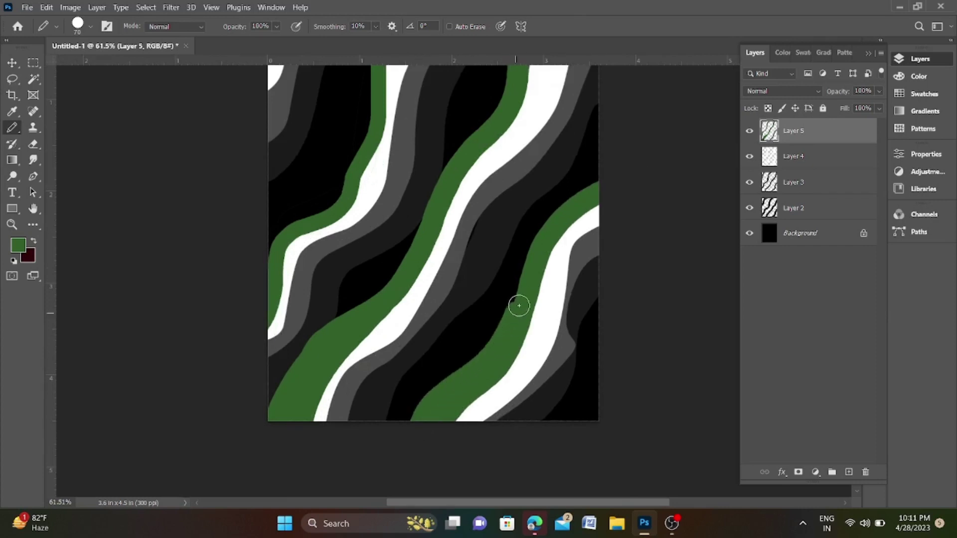
pyautogui.scroll(-2, 397, 287)
pyautogui.scroll(-1, 398, 287)
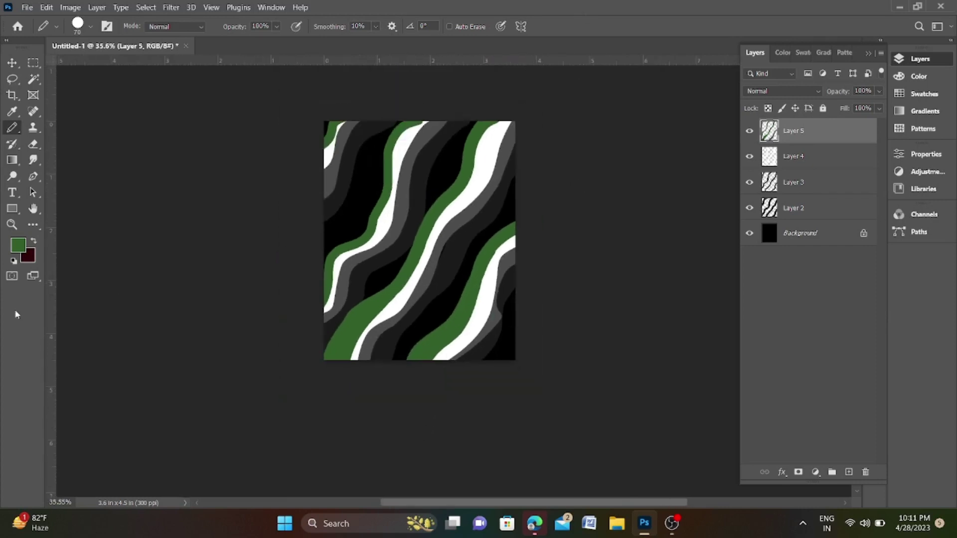
# Set the foreground colour to light green 80a47b.
pyautogui.click(18, 244)
pyautogui.click(354, 160)
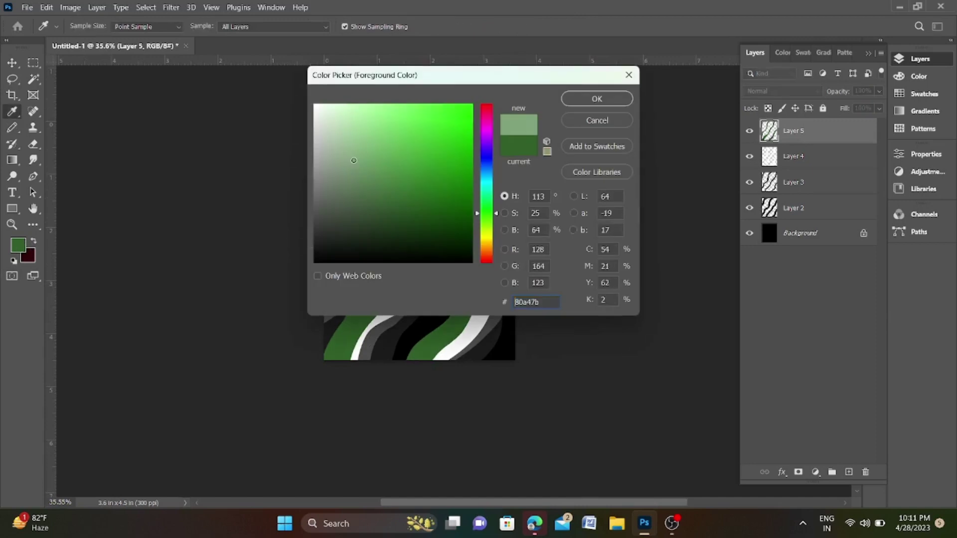
pyautogui.click(383, 138)
# Add Layer 6 and pencil a small light green patch in the top-left corner.
pyautogui.click(597, 99)
pyautogui.press('b')
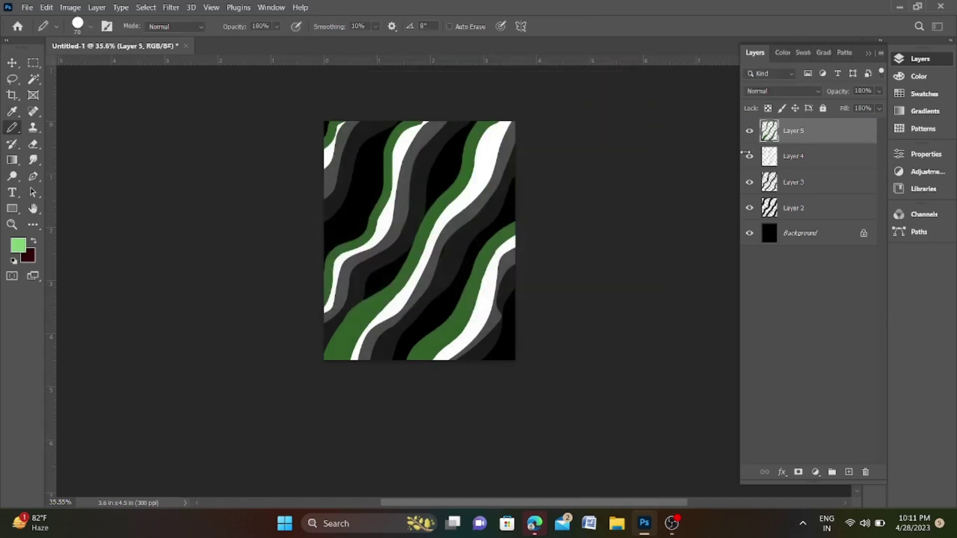
pyautogui.click(849, 472)
pyautogui.scroll(1, 382, 169)
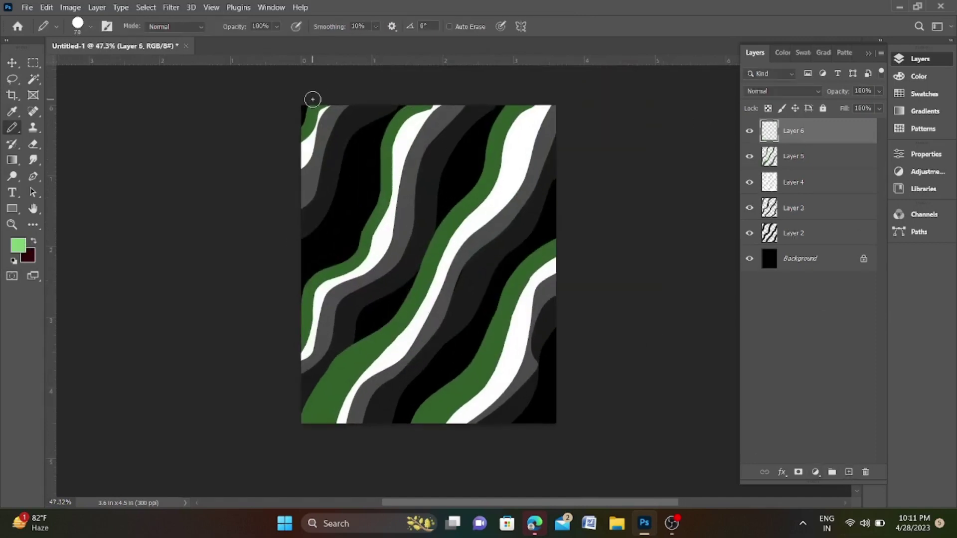
pyautogui.moveTo(313, 102); pyautogui.dragTo(305, 131)
pyautogui.moveTo(419, 101)
pyautogui.mouseDown()
pyautogui.moveTo(389, 122)
pyautogui.moveTo(376, 169)
pyautogui.moveTo(291, 310)
pyautogui.mouseUp()
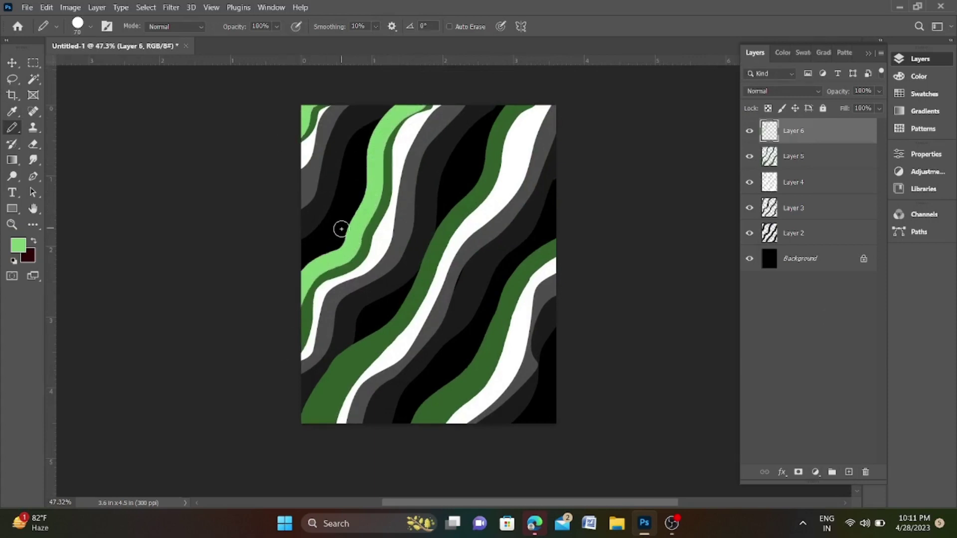
pyautogui.hotkey('ctrl', 'z')
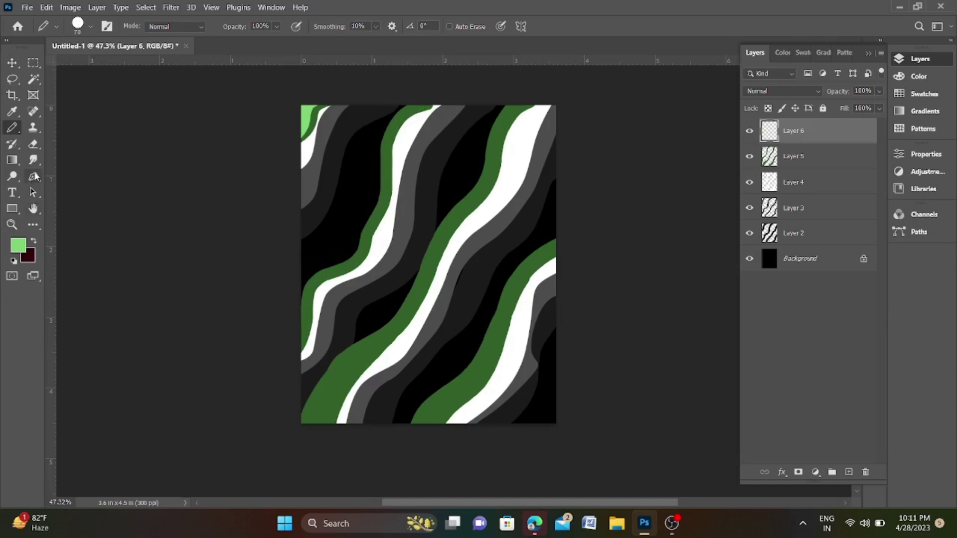
pyautogui.press('p')
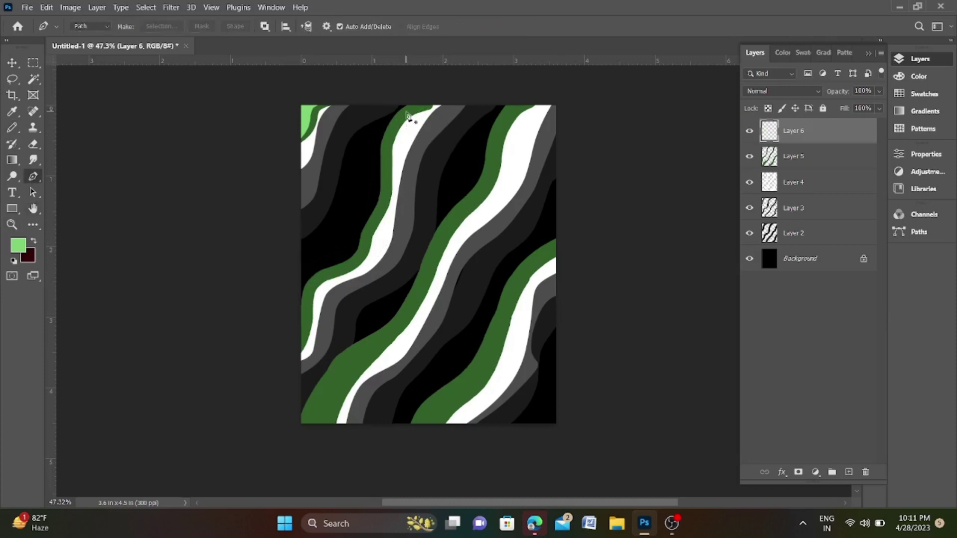
# Pen-trace a band beside the upper-left dark green stripe and fill it light green.
pyautogui.click(404, 98)
pyautogui.moveTo(367, 138); pyautogui.dragTo(360, 152)
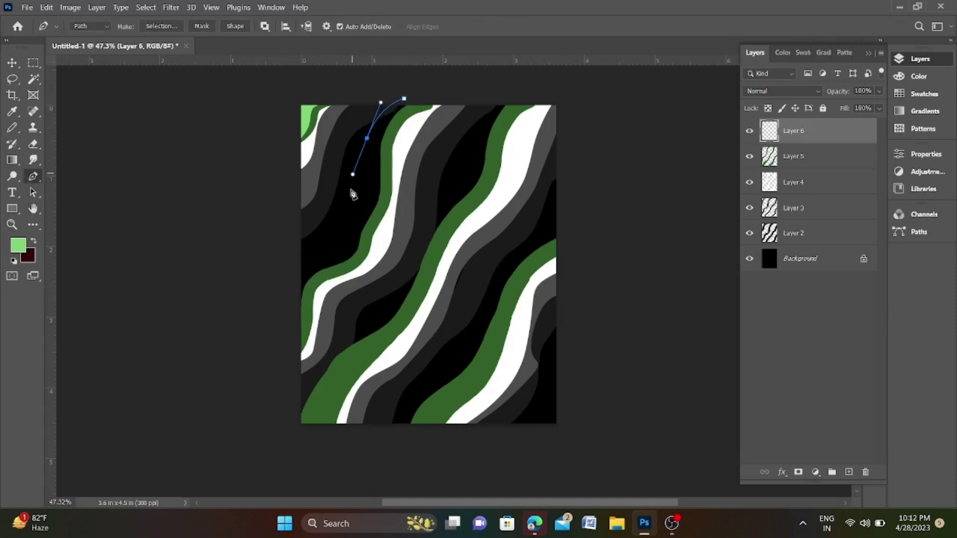
pyautogui.moveTo(346, 202)
pyautogui.mouseDown()
pyautogui.moveTo(340, 237)
pyautogui.moveTo(291, 286)
pyautogui.mouseUp()
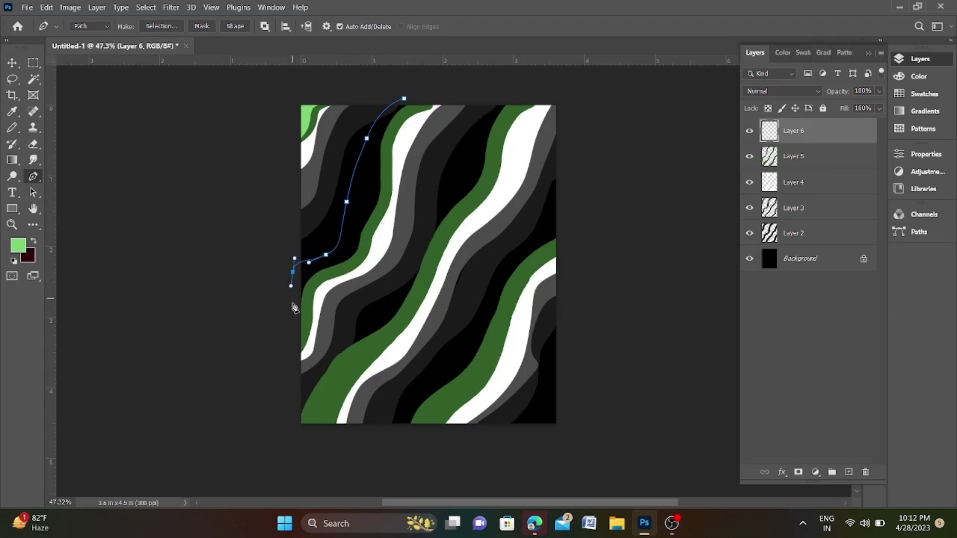
pyautogui.click(293, 316)
pyautogui.click(354, 258)
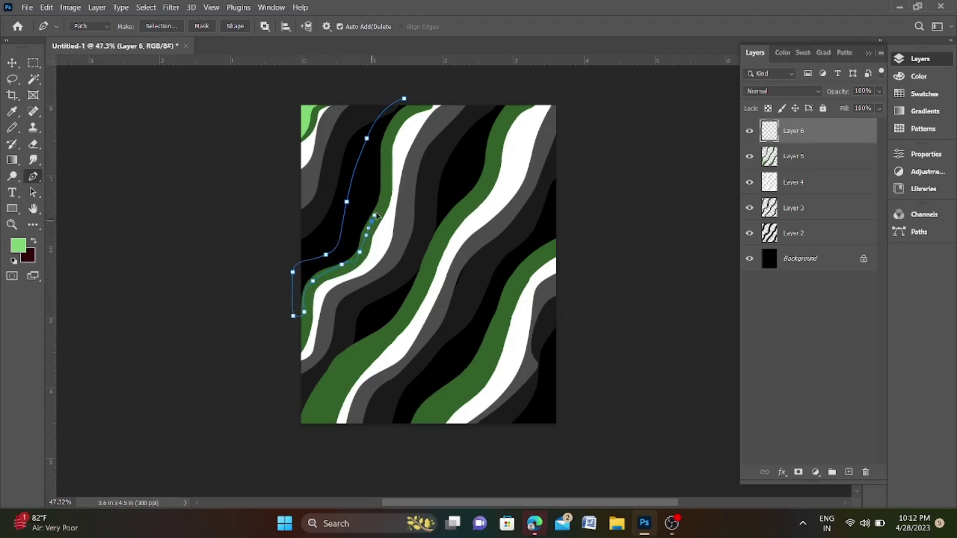
pyautogui.moveTo(386, 133); pyautogui.dragTo(390, 121)
pyautogui.click(417, 103)
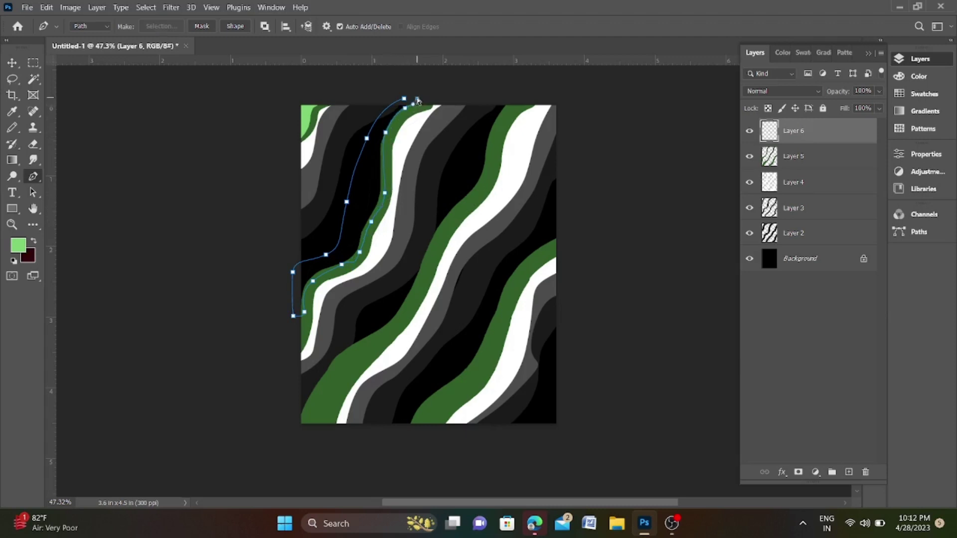
pyautogui.hotkey('ctrl', 'Return')
pyautogui.hotkey('alt', 'BackSpace')
pyautogui.hotkey('ctrl', 'd')
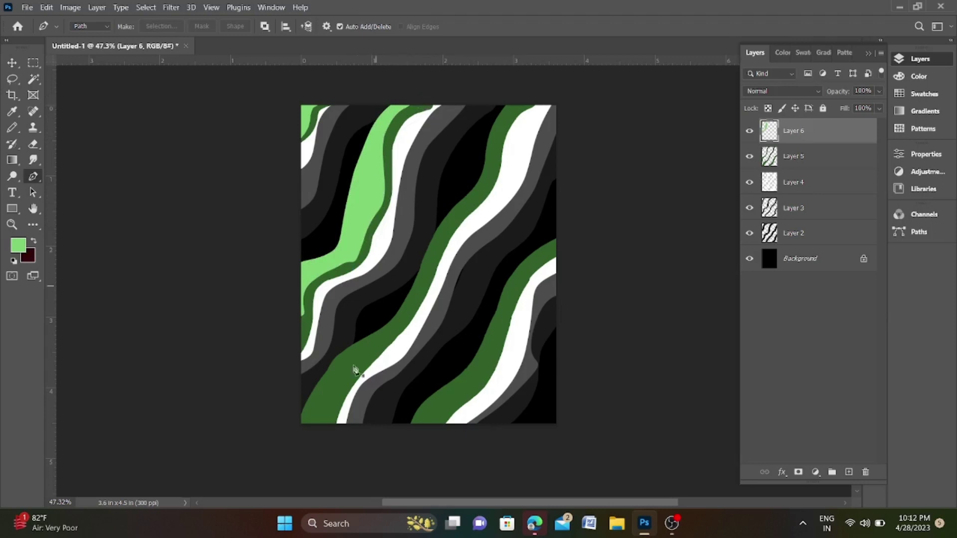
# Trace a second band along the middle dark green stripe and fill it light green.
pyautogui.click(309, 432)
pyautogui.moveTo(331, 373); pyautogui.dragTo(361, 353)
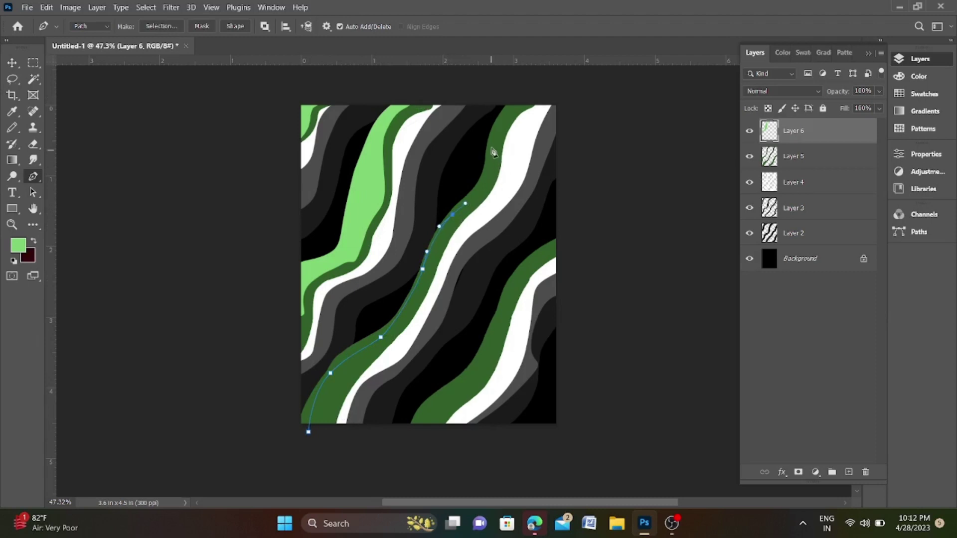
pyautogui.moveTo(513, 101); pyautogui.dragTo(496, 98)
pyautogui.click(476, 130)
pyautogui.moveTo(456, 190); pyautogui.dragTo(448, 210)
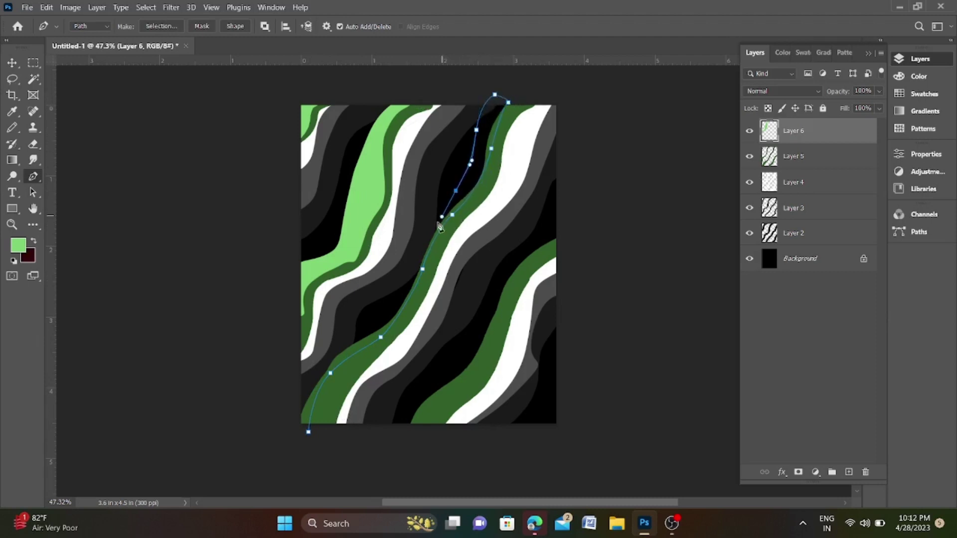
pyautogui.click(425, 246)
pyautogui.click(399, 301)
pyautogui.moveTo(368, 323); pyautogui.dragTo(340, 346)
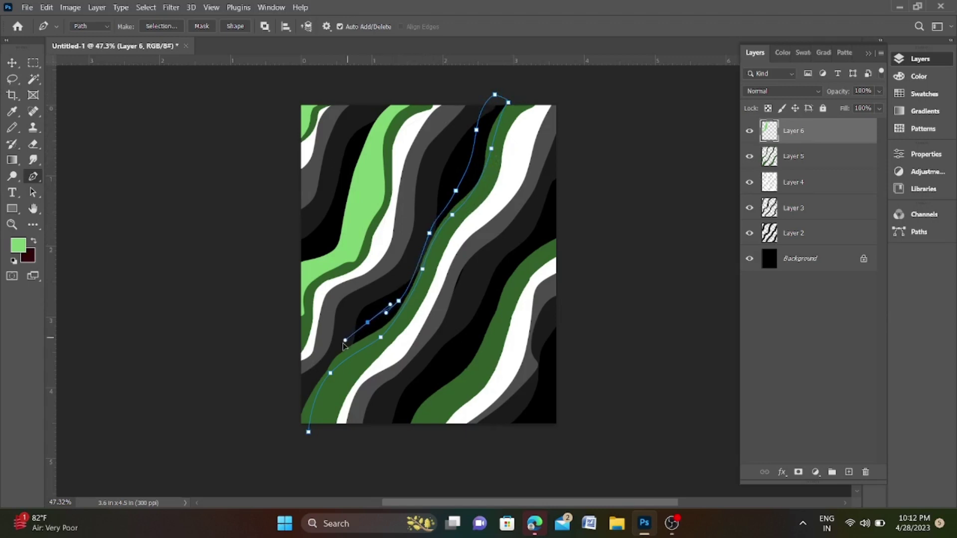
pyautogui.moveTo(313, 378); pyautogui.dragTo(297, 432)
pyautogui.hotkey('ctrl', 'Return')
pyautogui.hotkey('alt', 'BackSpace')
pyautogui.hotkey('ctrl', 'd')
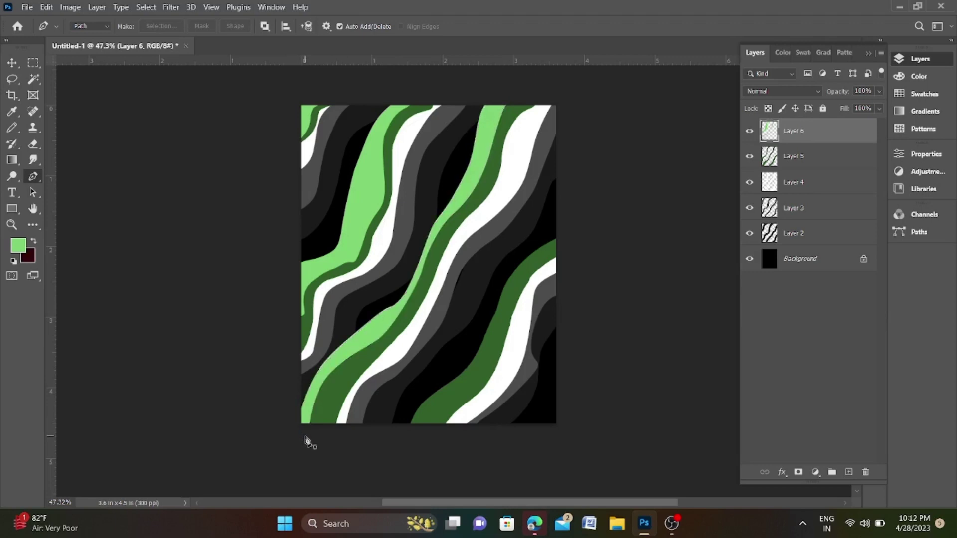
pyautogui.scroll(-2, 434, 174)
# Place Pen points down the lower-right dark green stripe to below the canvas bottom.
pyautogui.scroll(1, 513, 352)
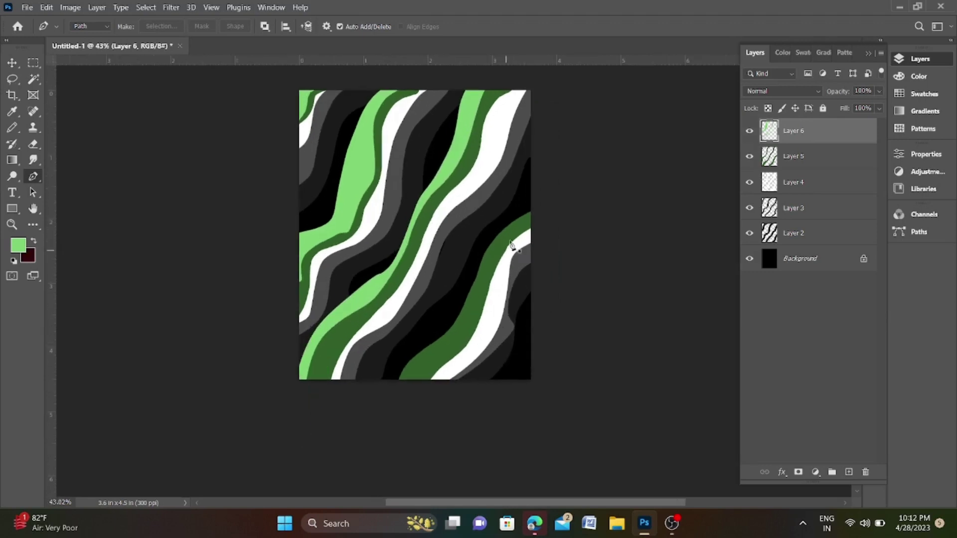
pyautogui.click(539, 202)
pyautogui.click(495, 231)
pyautogui.click(478, 255)
pyautogui.click(473, 276)
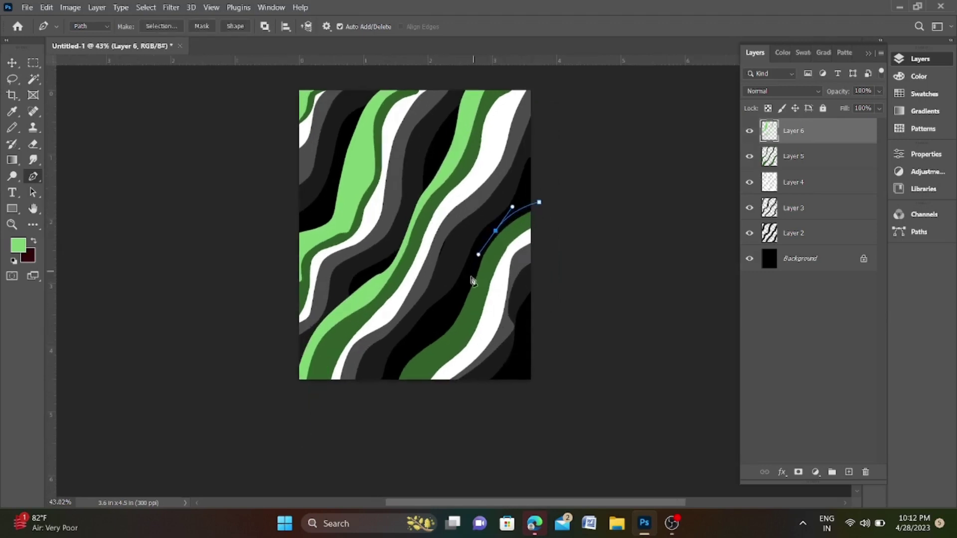
pyautogui.click(459, 301)
pyautogui.click(444, 327)
pyautogui.click(402, 358)
# Curve the path back up to the right edge, close it, and fill it light green.
pyautogui.moveTo(384, 396); pyautogui.dragTo(407, 396)
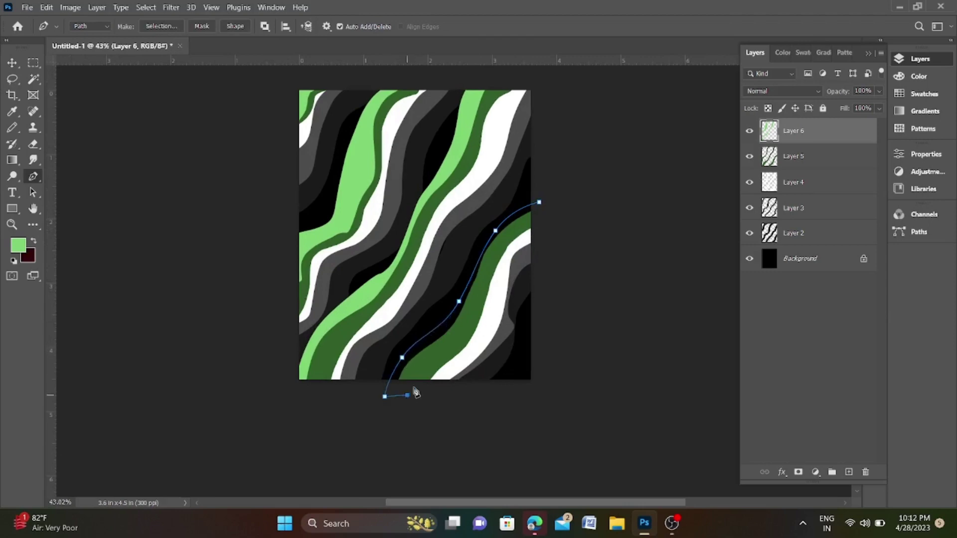
pyautogui.moveTo(422, 363); pyautogui.dragTo(441, 348)
pyautogui.moveTo(527, 211); pyautogui.dragTo(539, 208)
pyautogui.click(541, 205)
pyautogui.hotkey('ctrl', 'Return')
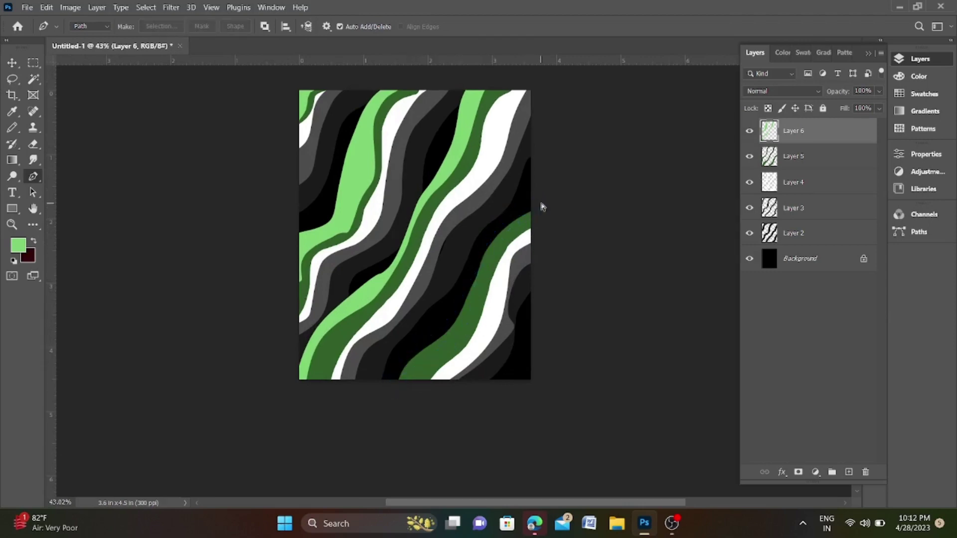
pyautogui.hotkey('alt', 'BackSpace')
pyautogui.hotkey('ctrl', 'd')
# Zoom in and fill the small gap at the right edge with light green.
pyautogui.scroll(3, 544, 209)
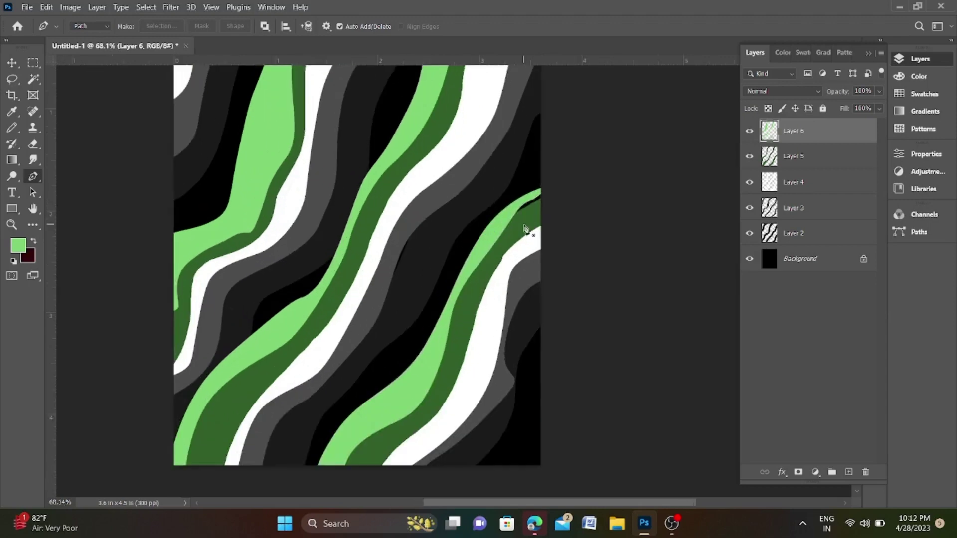
pyautogui.scroll(3, 524, 224)
pyautogui.click(563, 161)
pyautogui.moveTo(510, 193); pyautogui.dragTo(503, 209)
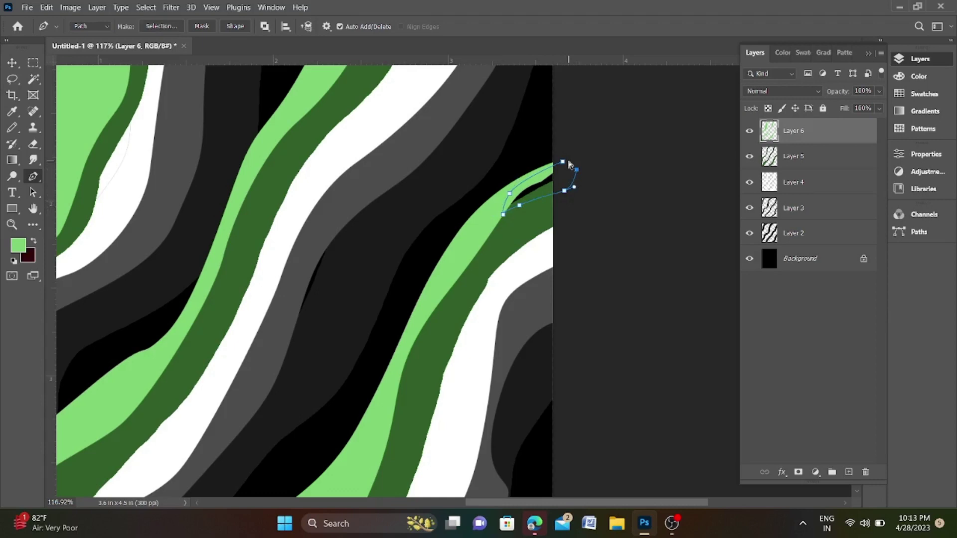
pyautogui.hotkey('ctrl', 'Return')
pyautogui.hotkey('alt', 'BackSpace')
pyautogui.hotkey('ctrl', 'd')
pyautogui.scroll(3, 452, 213)
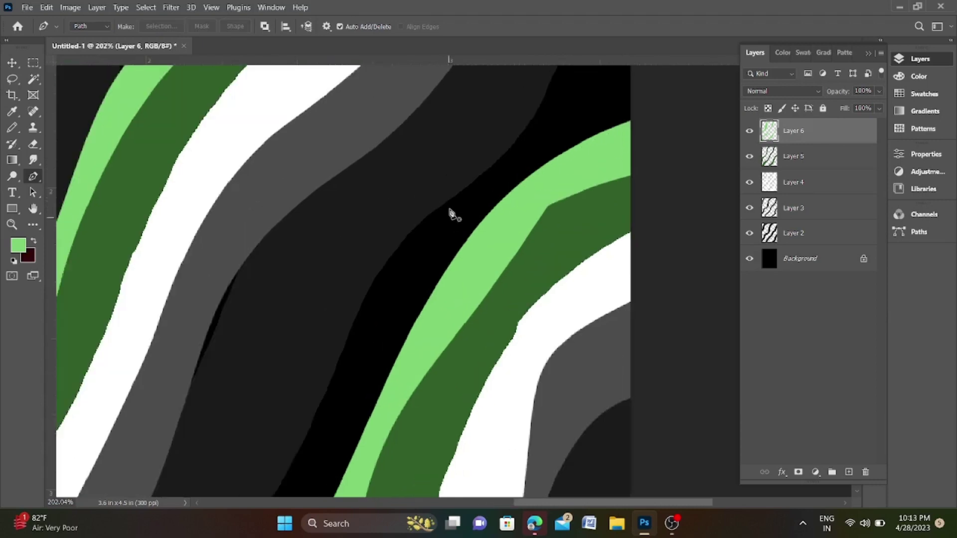
pyautogui.scroll(-5, 451, 214)
pyautogui.scroll(-2, 453, 196)
pyautogui.scroll(1, 480, 128)
pyautogui.scroll(1, 438, 150)
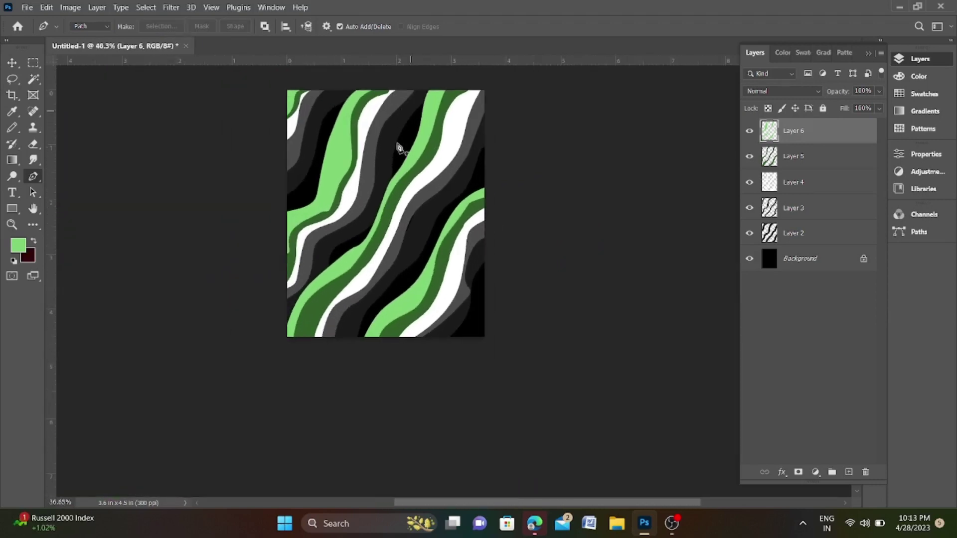
pyautogui.scroll(1, 398, 147)
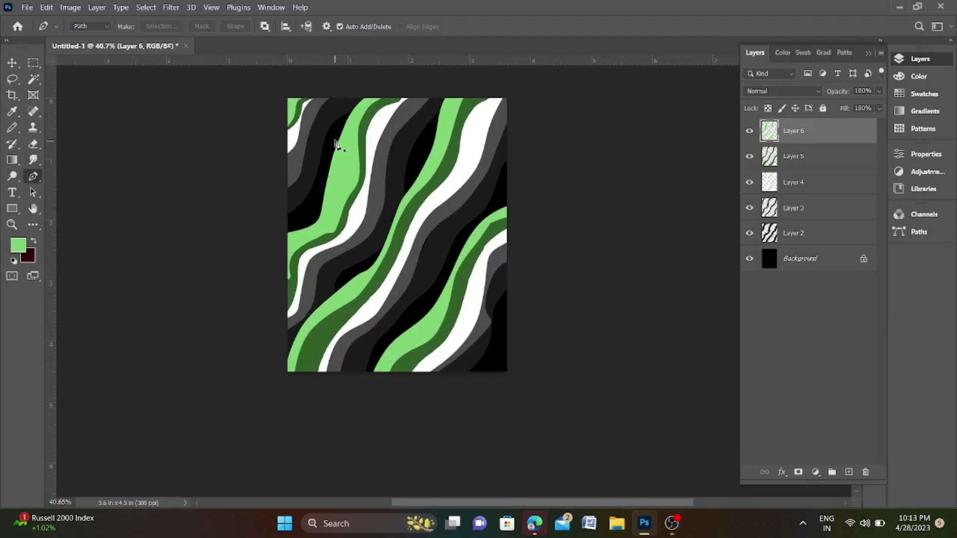
# Outline the top of the upper-left light green band and sample black with the Eyedropper.
pyautogui.click(344, 120)
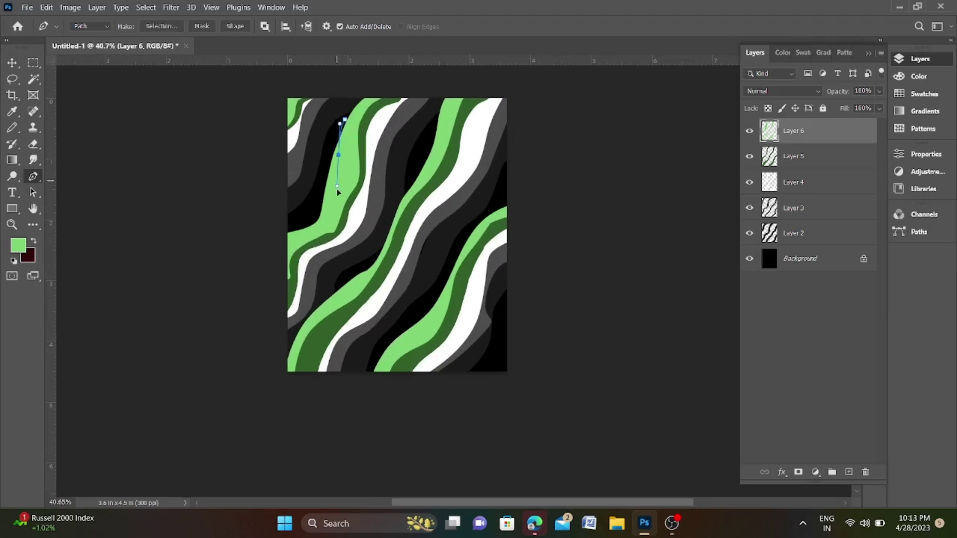
pyautogui.moveTo(329, 215)
pyautogui.mouseDown()
pyautogui.moveTo(323, 226)
pyautogui.moveTo(284, 227)
pyautogui.mouseUp()
pyautogui.click(344, 120)
pyautogui.scroll(3, 342, 111)
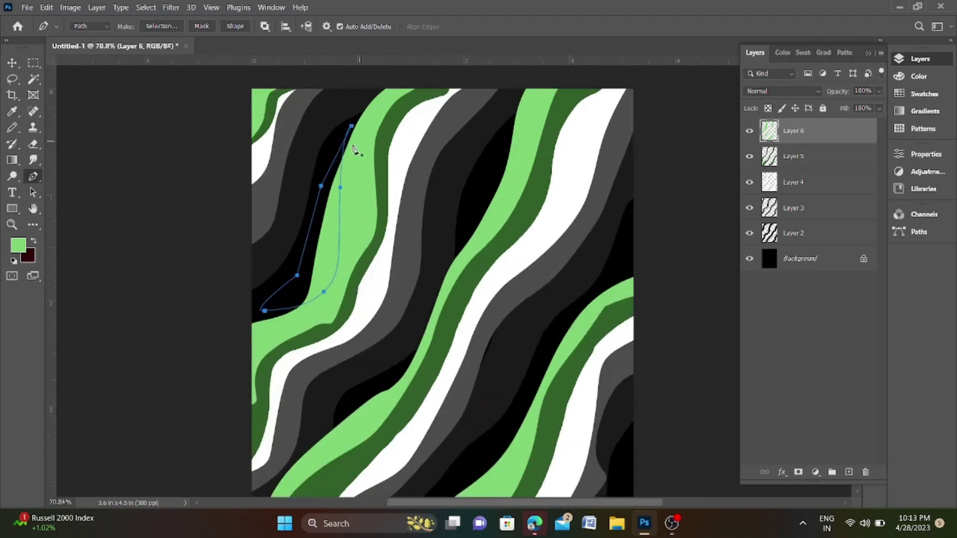
pyautogui.click(12, 111)
pyautogui.click(322, 209)
# Fill the outlined area with black and deselect, narrowing the band near the top.
pyautogui.hotkey('alt', 'BackSpace')
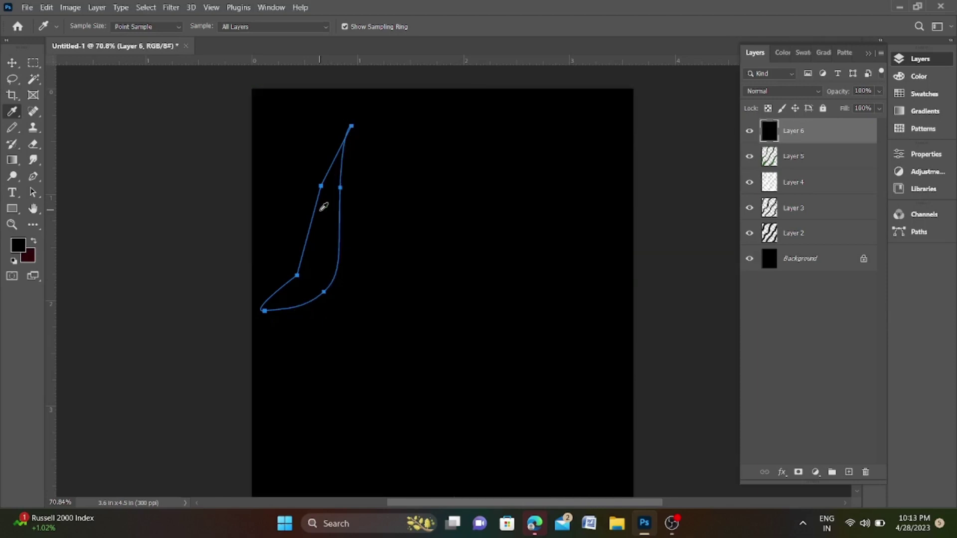
pyautogui.hotkey('ctrl', 'z')
pyautogui.hotkey('ctrl', 'Return')
pyautogui.hotkey('alt', 'BackSpace')
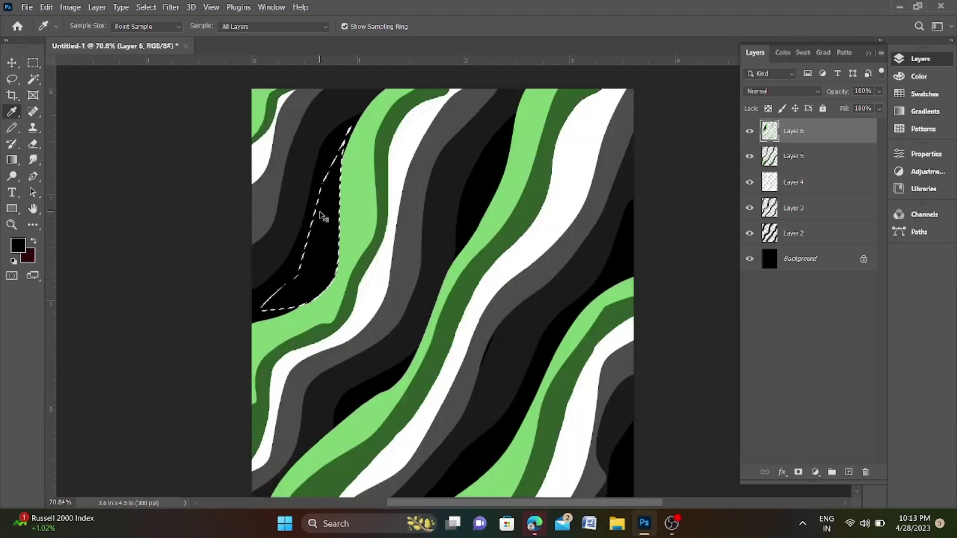
pyautogui.hotkey('ctrl', 'd')
pyautogui.scroll(-3, 319, 214)
pyautogui.scroll(1, 343, 217)
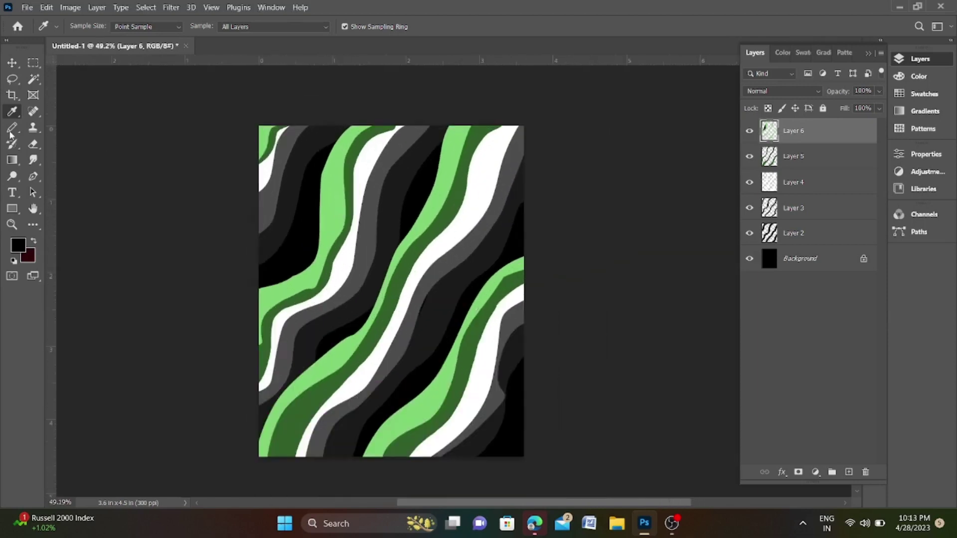
pyautogui.click(11, 130)
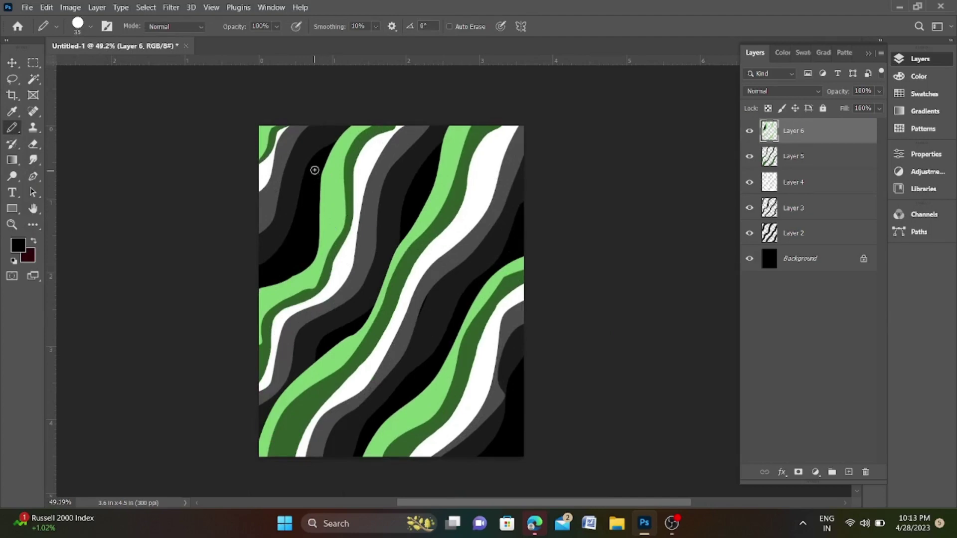